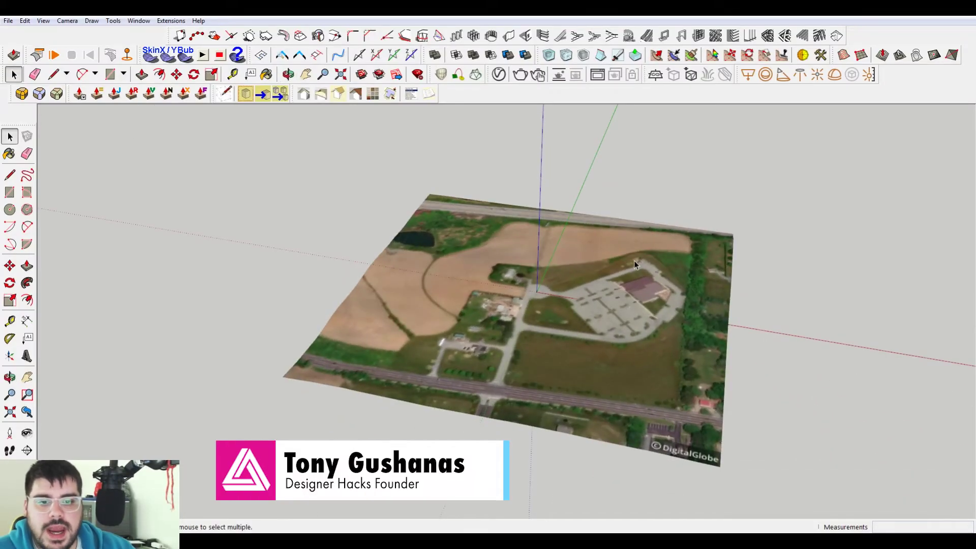
- Orbit the SketchUp terrain toward a flatter, more top-down view of the aerial image
{"action": "middle_click_drag", "start_coordinate": [633, 309], "coordinate": [542, 379]}
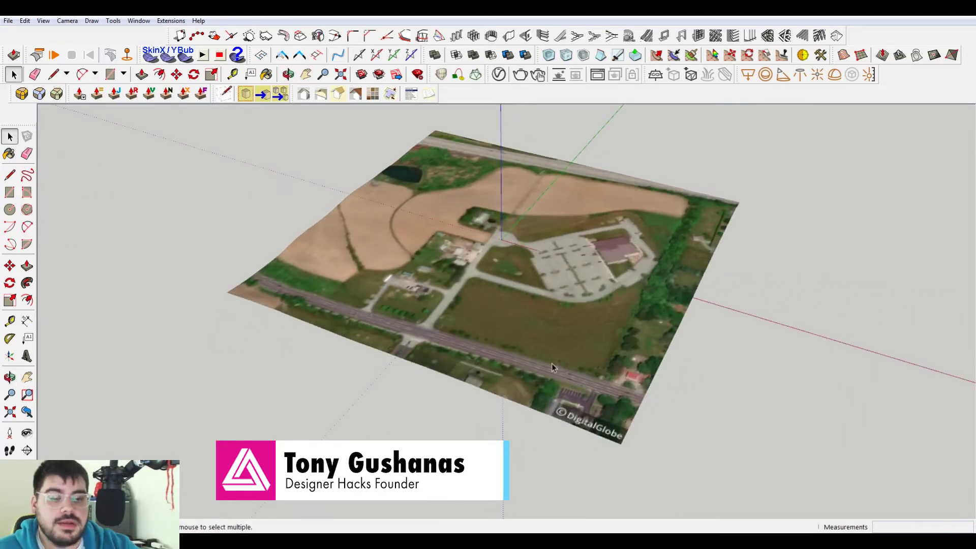
{"action": "scroll", "coordinate": [529, 301], "scroll_direction": "down", "scroll_amount": 2}
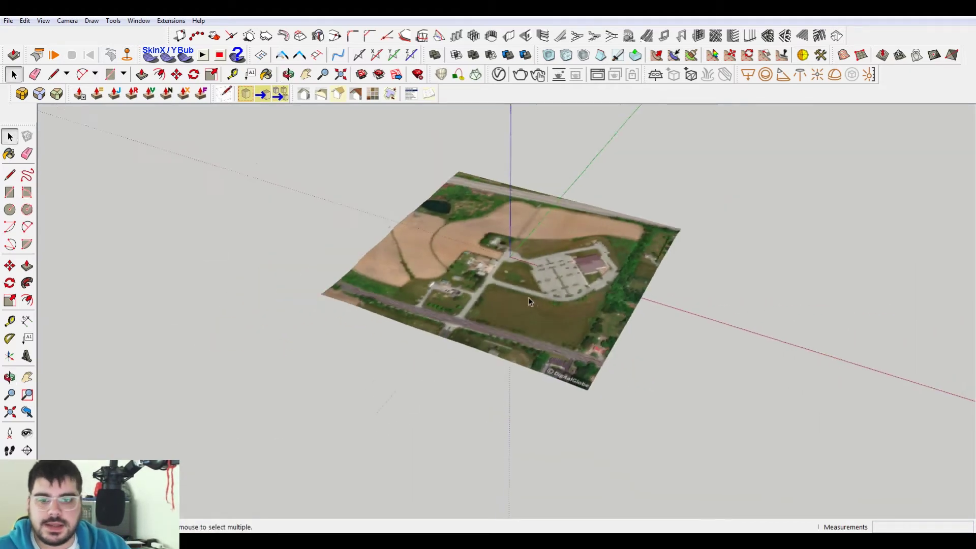
{"action": "scroll", "coordinate": [528, 301], "scroll_direction": "up", "scroll_amount": 2}
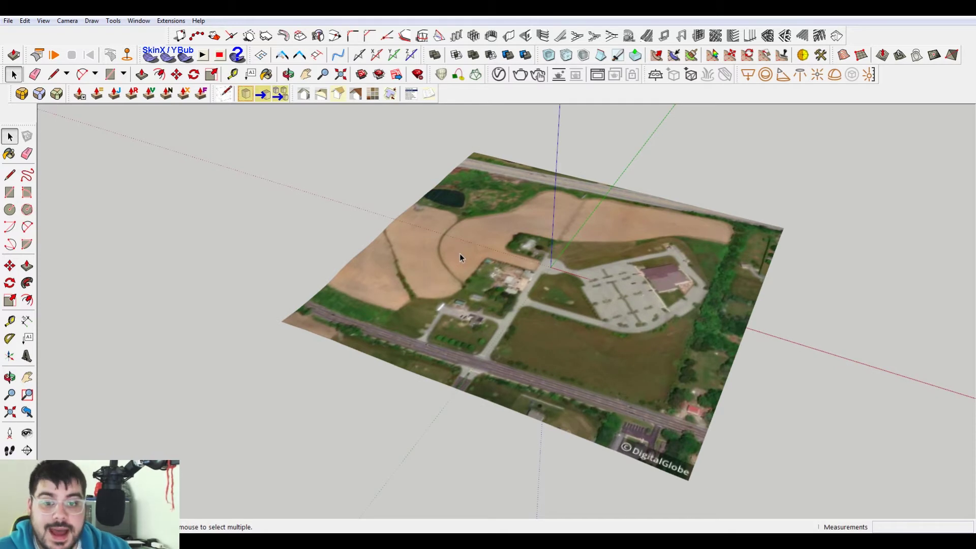
{"action": "middle_click_drag", "start_coordinate": [459, 254], "coordinate": [569, 311]}
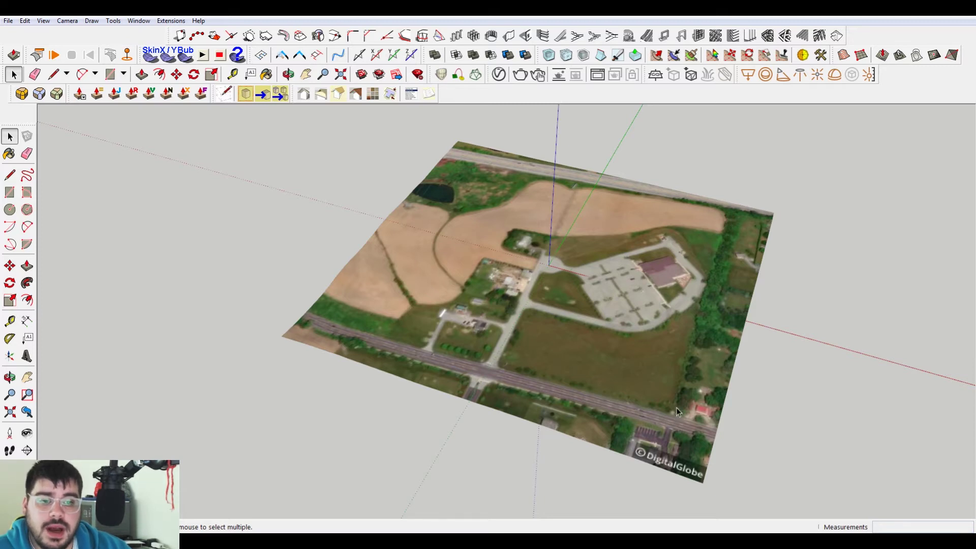
{"action": "mouse_move", "coordinate": [676, 407]}
{"action": "middle_mouse_down"}
{"action": "mouse_move", "coordinate": [696, 305]}
{"action": "mouse_move", "coordinate": [704, 349]}
{"action": "middle_mouse_up"}
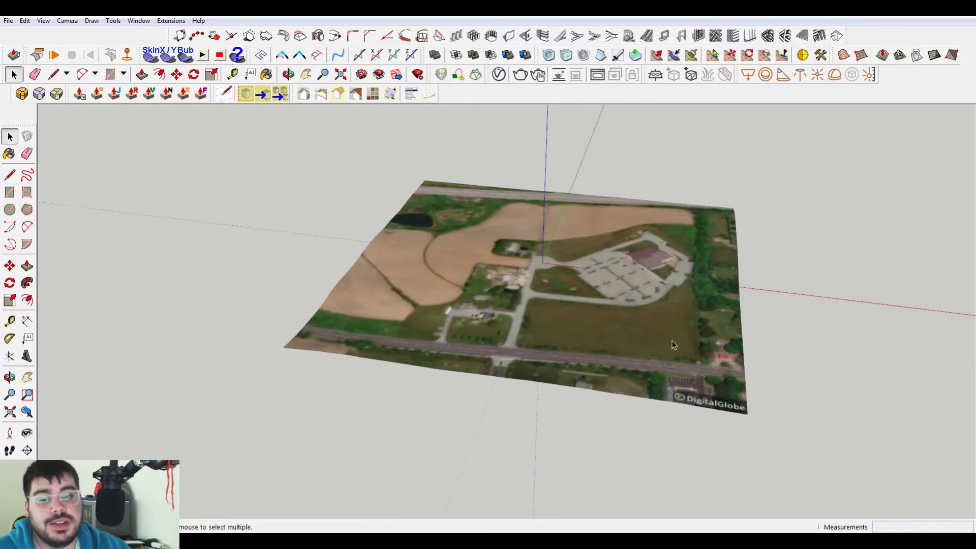
{"action": "mouse_move", "coordinate": [692, 305]}
{"action": "middle_mouse_down"}
{"action": "mouse_move", "coordinate": [694, 291]}
{"action": "mouse_move", "coordinate": [751, 339]}
{"action": "middle_mouse_up"}
{"action": "scroll", "coordinate": [751, 339], "scroll_direction": "up", "scroll_amount": 1}
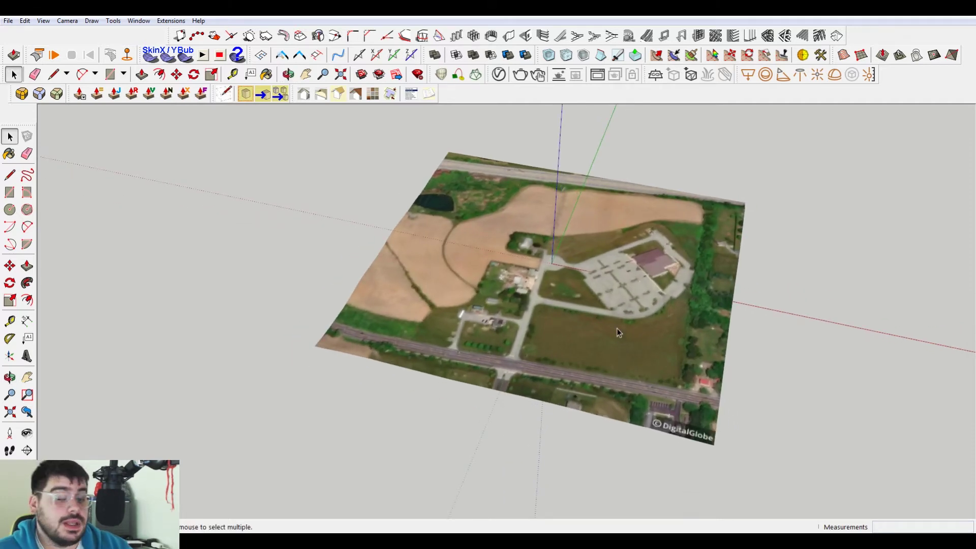
{"action": "mouse_move", "coordinate": [588, 319]}
{"action": "middle_mouse_down"}
{"action": "mouse_move", "coordinate": [355, 222]}
{"action": "mouse_move", "coordinate": [584, 295]}
{"action": "middle_mouse_up"}
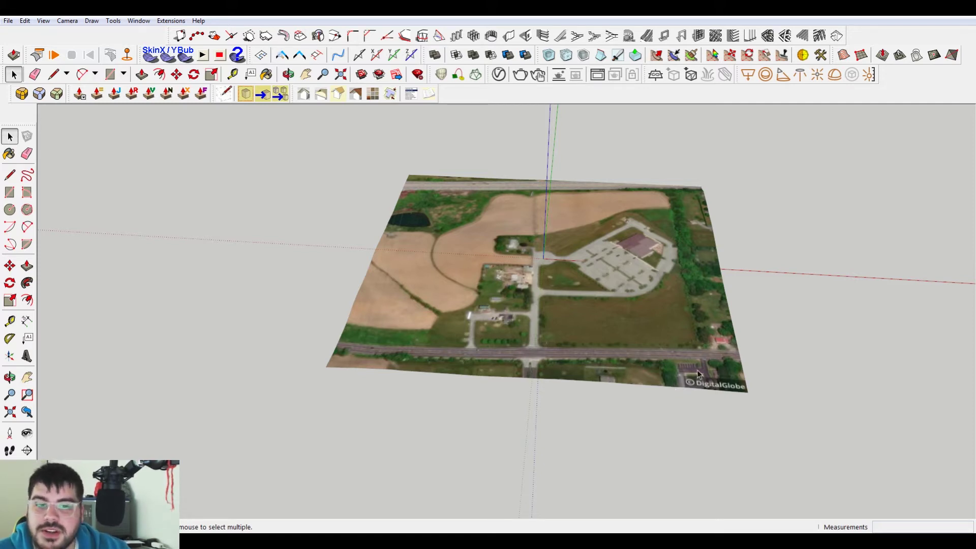
{"action": "middle_click_drag", "start_coordinate": [672, 388], "coordinate": [577, 352]}
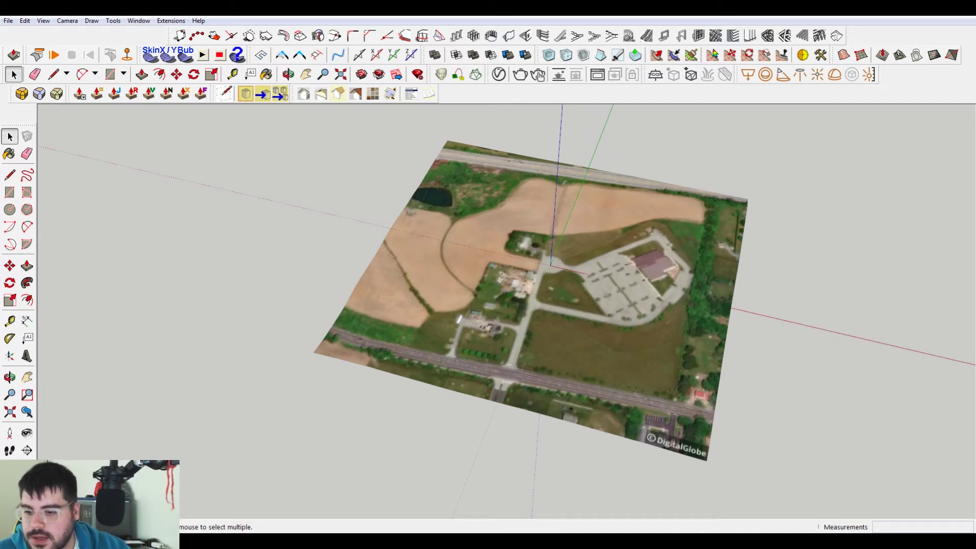
- Switch to the ChescoViews parcel map, pan it slightly, and open its Measurement tool
{"action": "mouse_move", "coordinate": [156, 541]}
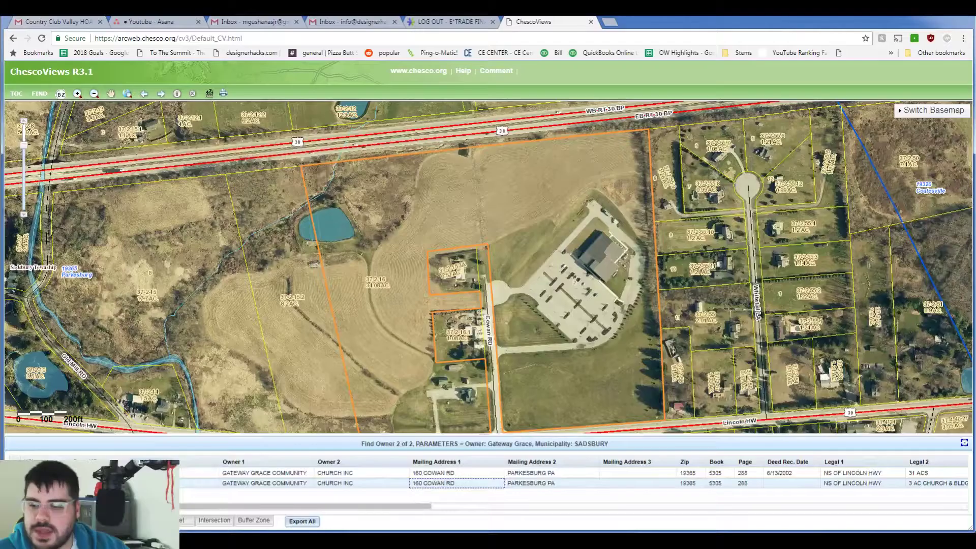
{"action": "left_click", "coordinate": [66, 460]}
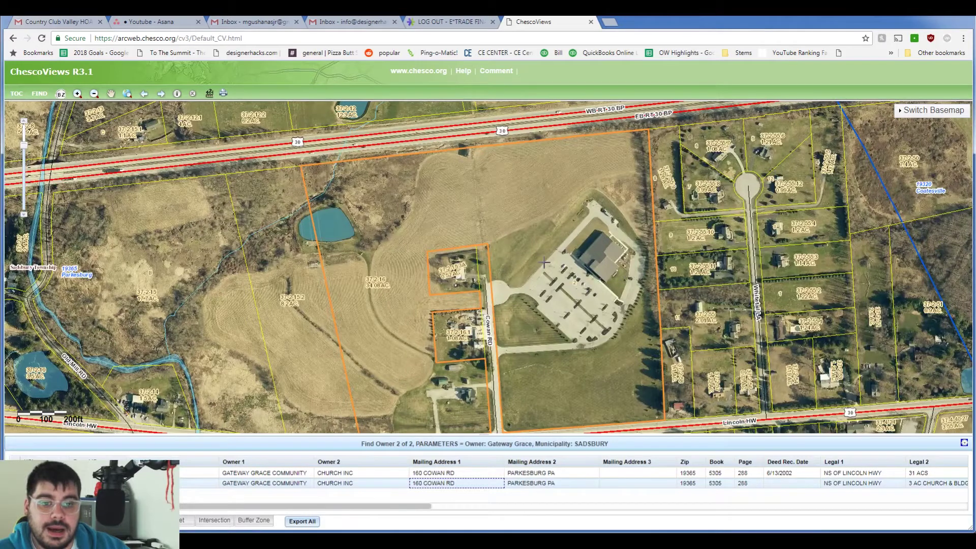
{"action": "left_click_drag", "start_coordinate": [575, 285], "coordinate": [580, 283]}
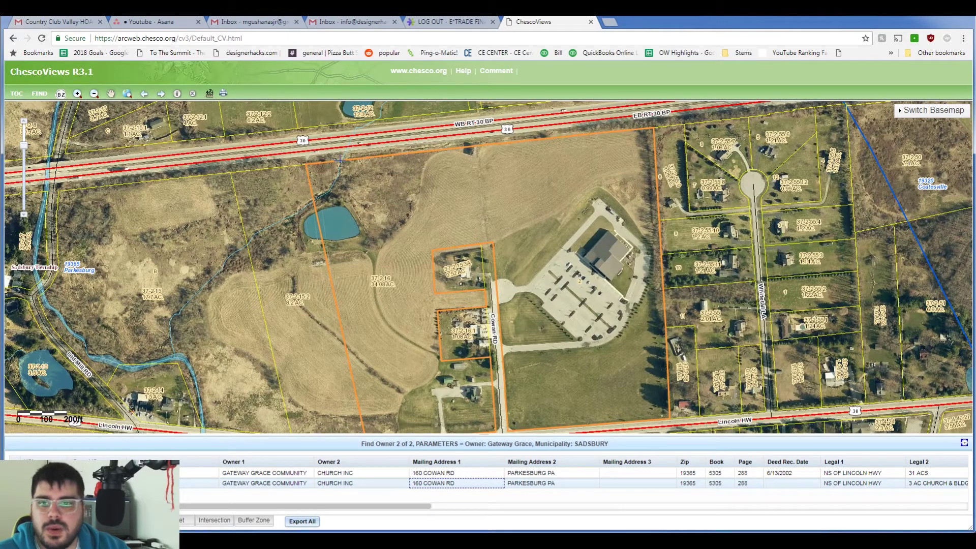
{"action": "left_click", "coordinate": [209, 93]}
{"action": "left_click", "coordinate": [72, 139]}
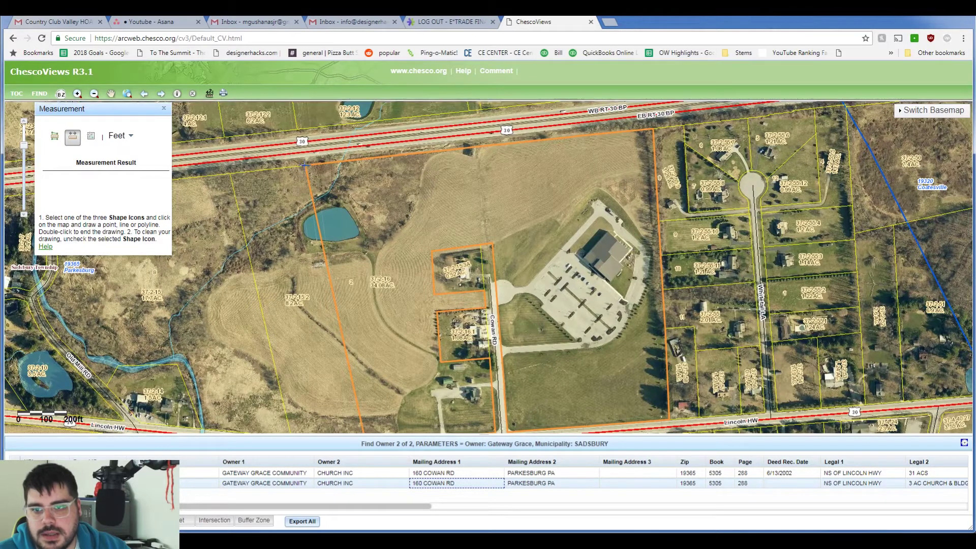
{"action": "left_click", "coordinate": [305, 164]}
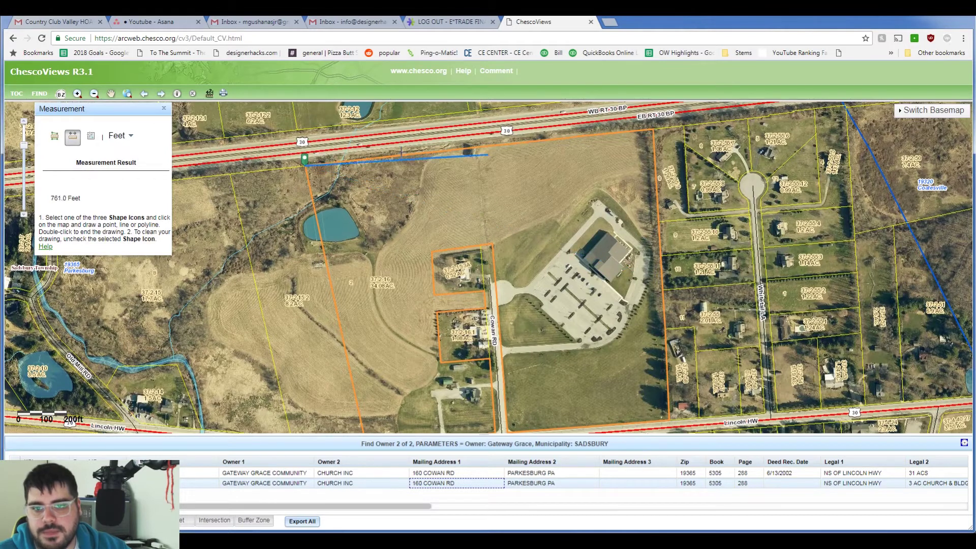
{"action": "left_click", "coordinate": [164, 108]}
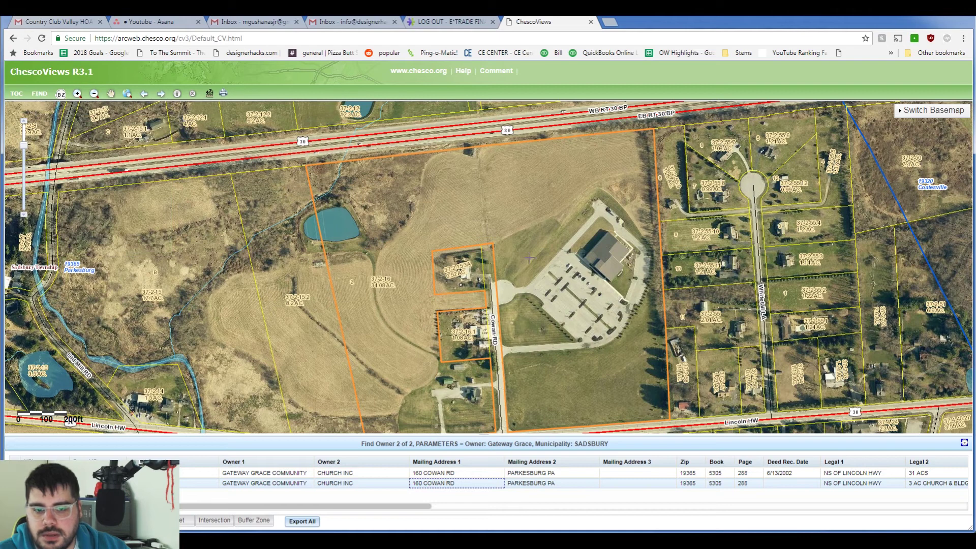
- Collapse the owner results table and screenshot the enlarged parcel map area
{"action": "scroll", "coordinate": [522, 183], "scroll_direction": "down", "scroll_amount": 1}
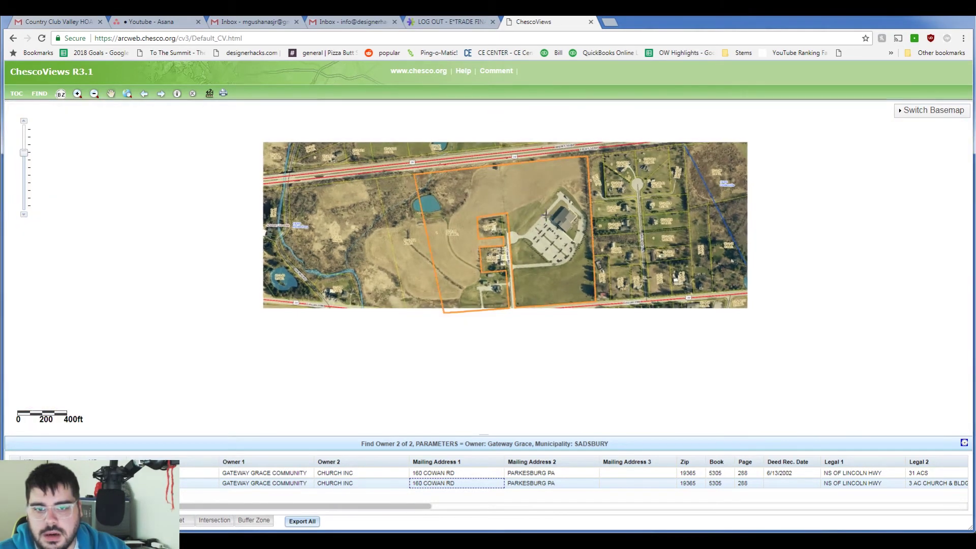
{"action": "scroll", "coordinate": [561, 220], "scroll_direction": "up", "scroll_amount": 1}
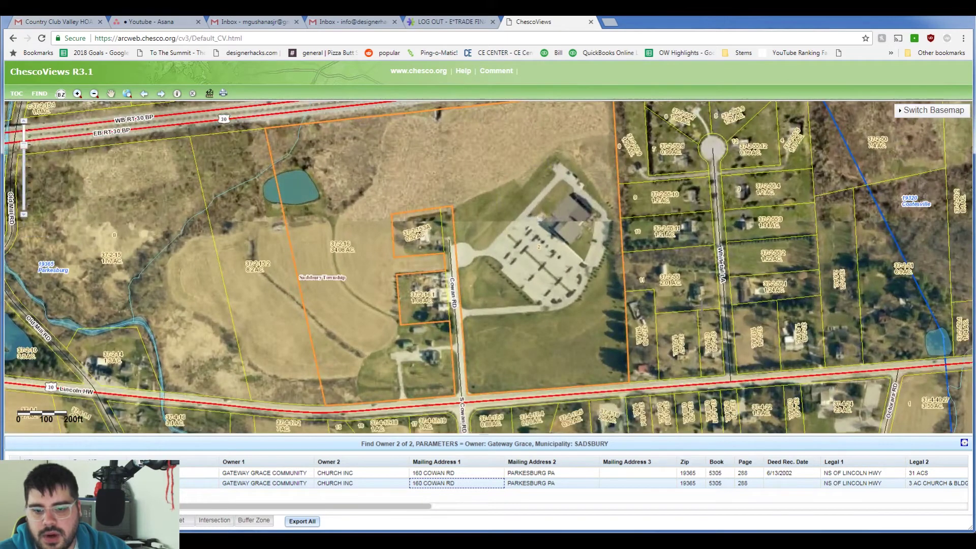
{"action": "left_click", "coordinate": [965, 442]}
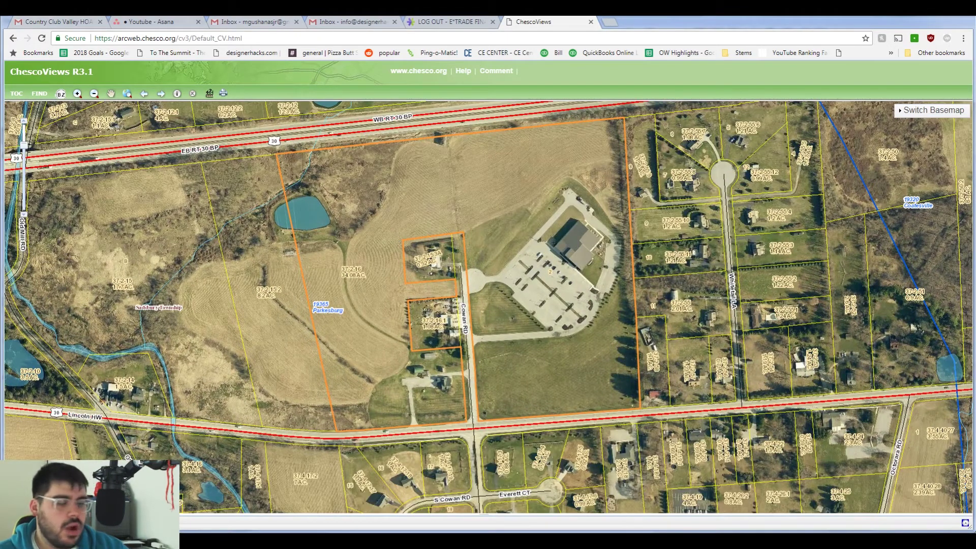
{"action": "key", "text": "Print"}
{"action": "left_click_drag", "start_coordinate": [149, 101], "coordinate": [851, 484]}
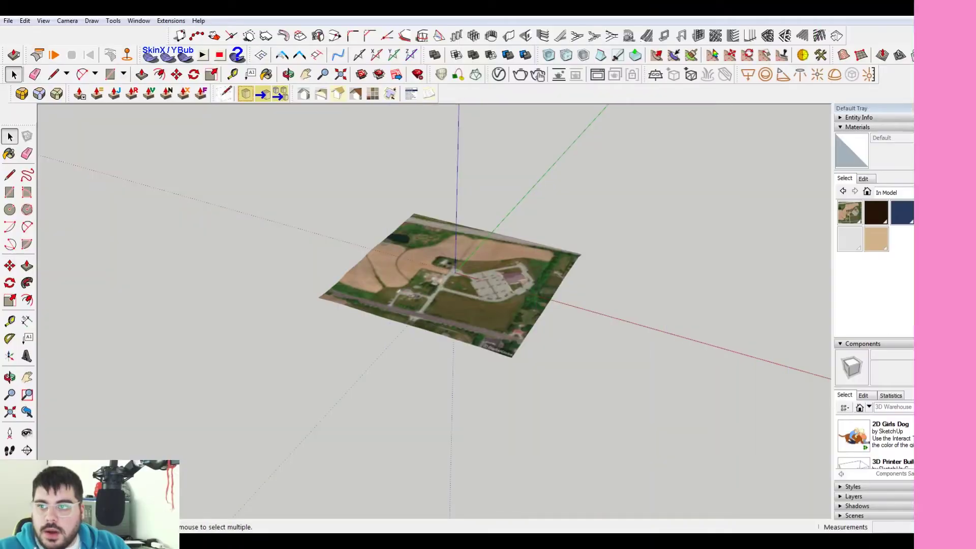
- Import skitch.jpg as an Image and place and scale it beside the terrain
{"action": "left_click", "coordinate": [8, 20]}
{"action": "left_click", "coordinate": [53, 167]}
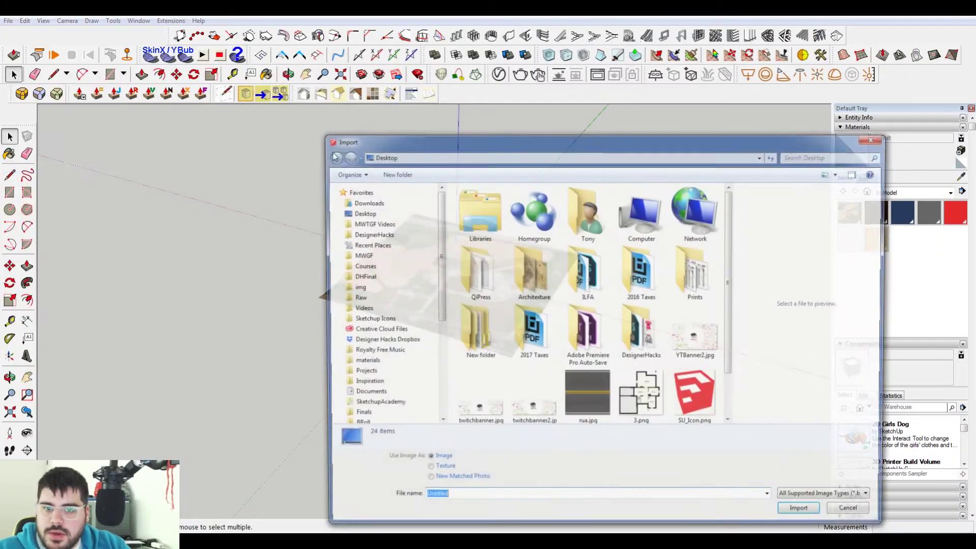
{"action": "scroll", "coordinate": [734, 285], "scroll_direction": "down", "scroll_amount": 2}
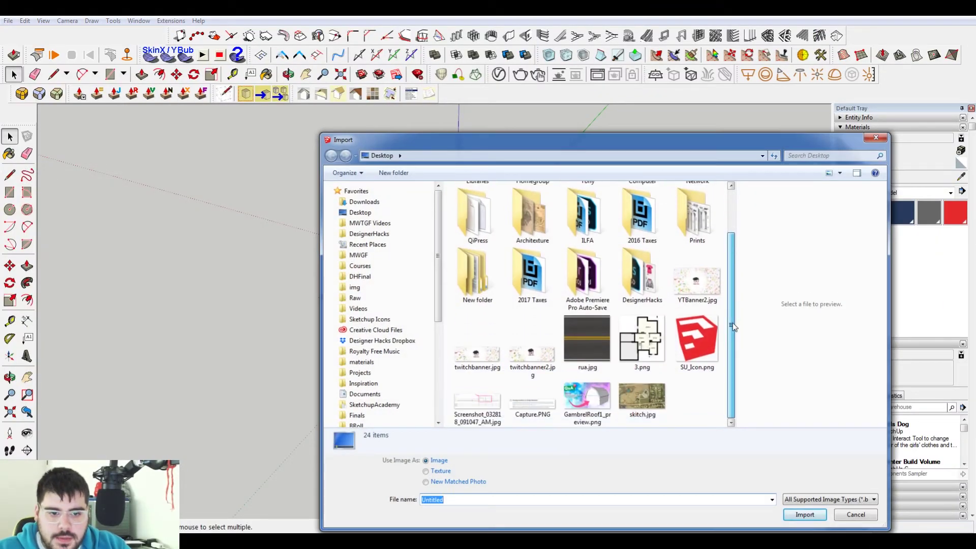
{"action": "left_click", "coordinate": [637, 395]}
{"action": "left_click", "coordinate": [425, 461]}
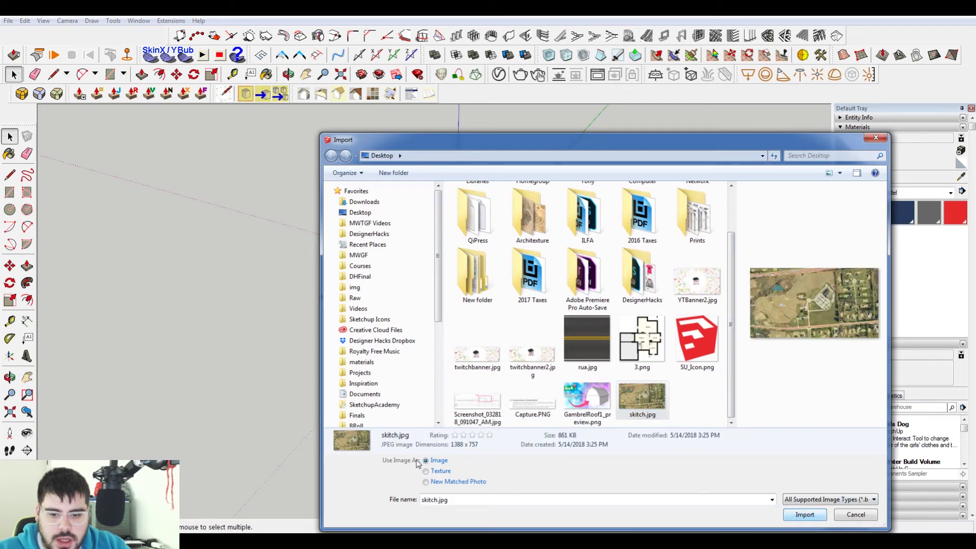
{"action": "left_click", "coordinate": [806, 516]}
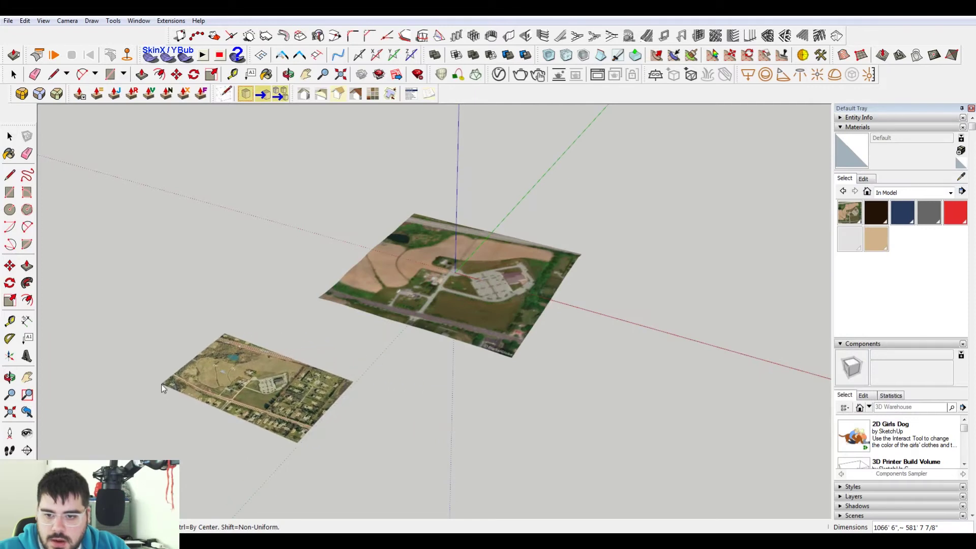
{"action": "left_click", "coordinate": [163, 385]}
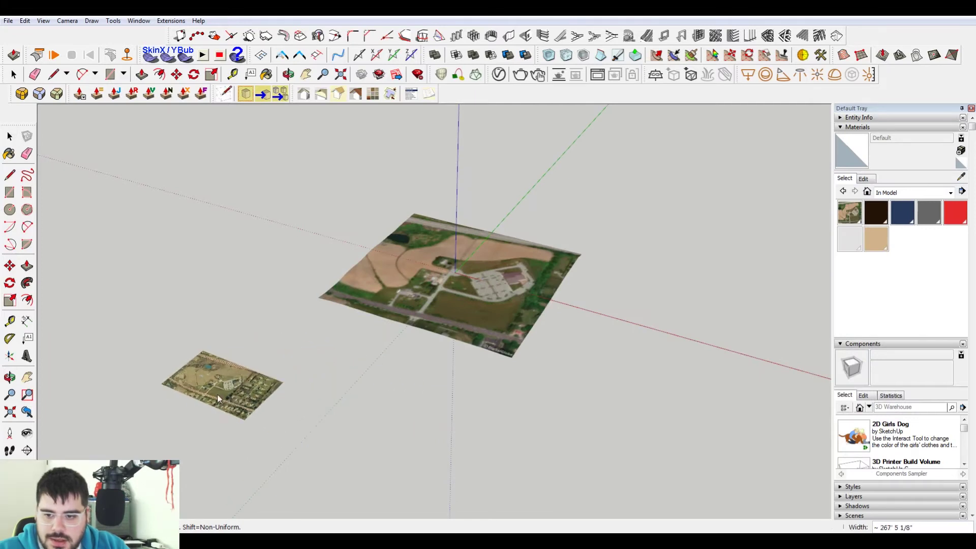
{"action": "left_click", "coordinate": [425, 404]}
- Orbit in on the two aerial images and switch to the Line tool
{"action": "scroll", "coordinate": [271, 317], "scroll_direction": "down", "scroll_amount": 3}
{"action": "middle_click_drag", "start_coordinate": [272, 317], "coordinate": [331, 340]}
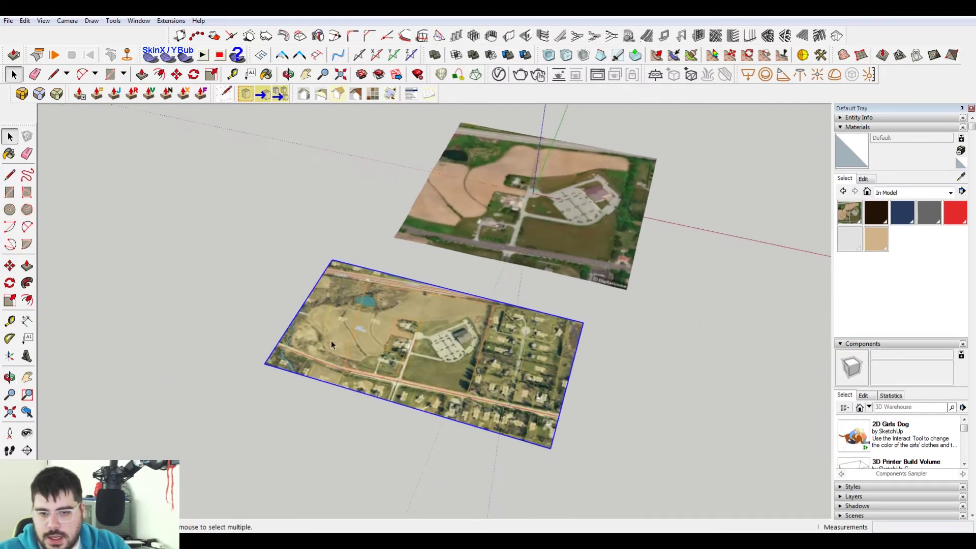
{"action": "scroll", "coordinate": [430, 318], "scroll_direction": "up", "scroll_amount": 2}
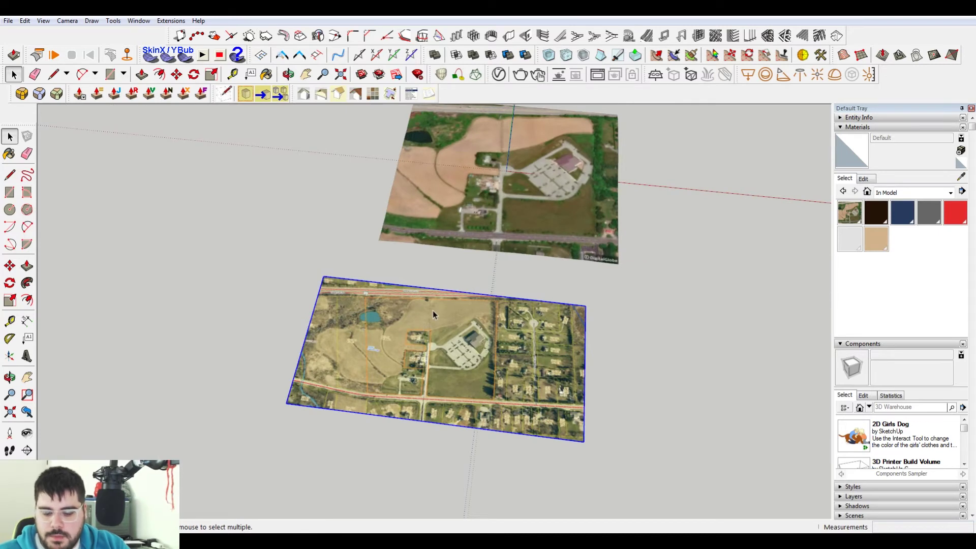
{"action": "key", "text": "l"}
{"action": "scroll", "coordinate": [365, 286], "scroll_direction": "up", "scroll_amount": 5}
- Draw a line along the road frontage between the two orange parcel corners
{"action": "scroll", "coordinate": [364, 286], "scroll_direction": "up", "scroll_amount": 4}
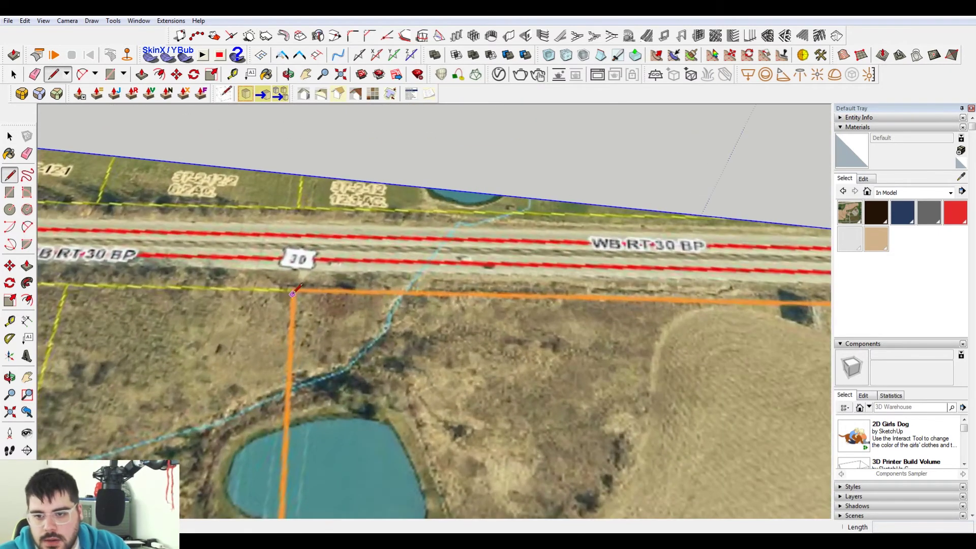
{"action": "left_click", "coordinate": [292, 291]}
{"action": "scroll", "coordinate": [261, 249], "scroll_direction": "down", "scroll_amount": 8}
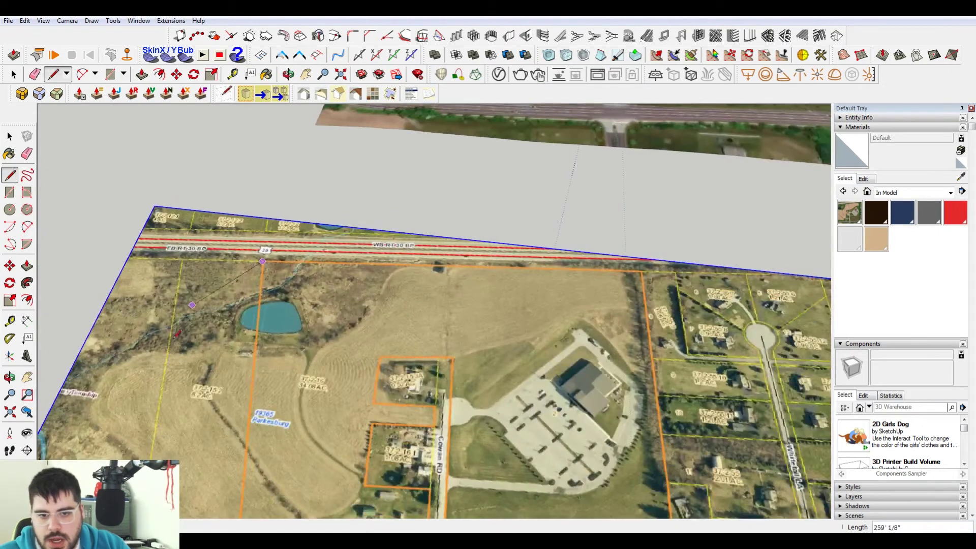
{"action": "scroll", "coordinate": [656, 264], "scroll_direction": "up", "scroll_amount": 7}
{"action": "scroll", "coordinate": [656, 263], "scroll_direction": "up", "scroll_amount": 3}
{"action": "left_click", "coordinate": [640, 274]}
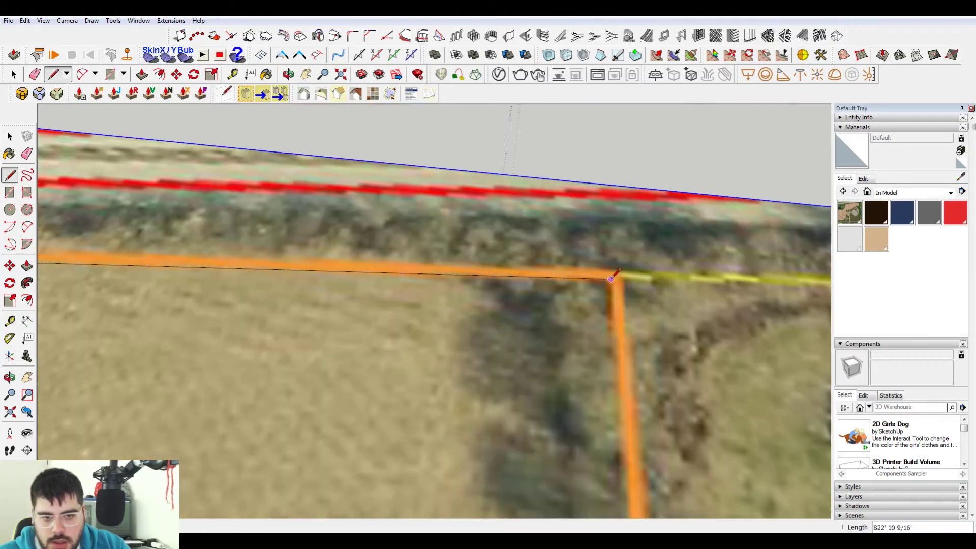
{"action": "scroll", "coordinate": [581, 242], "scroll_direction": "down", "scroll_amount": 4}
{"action": "middle_click_drag", "start_coordinate": [581, 242], "coordinate": [460, 196]}
- Turn the selected parcel map image into its own group
{"action": "key", "text": "space"}
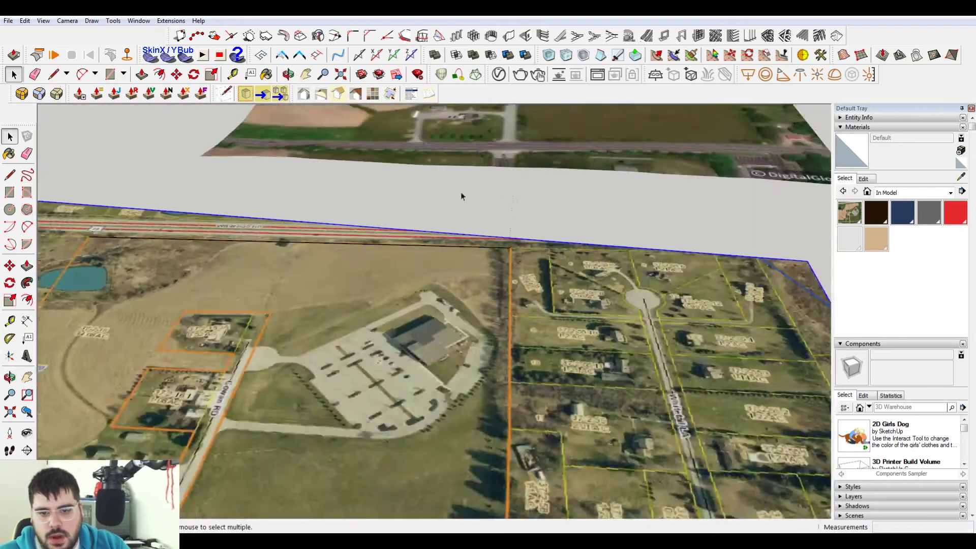
{"action": "scroll", "coordinate": [459, 196], "scroll_direction": "down", "scroll_amount": 5}
{"action": "scroll", "coordinate": [288, 215], "scroll_direction": "up", "scroll_amount": 5}
{"action": "middle_click_drag", "start_coordinate": [288, 215], "coordinate": [473, 275]}
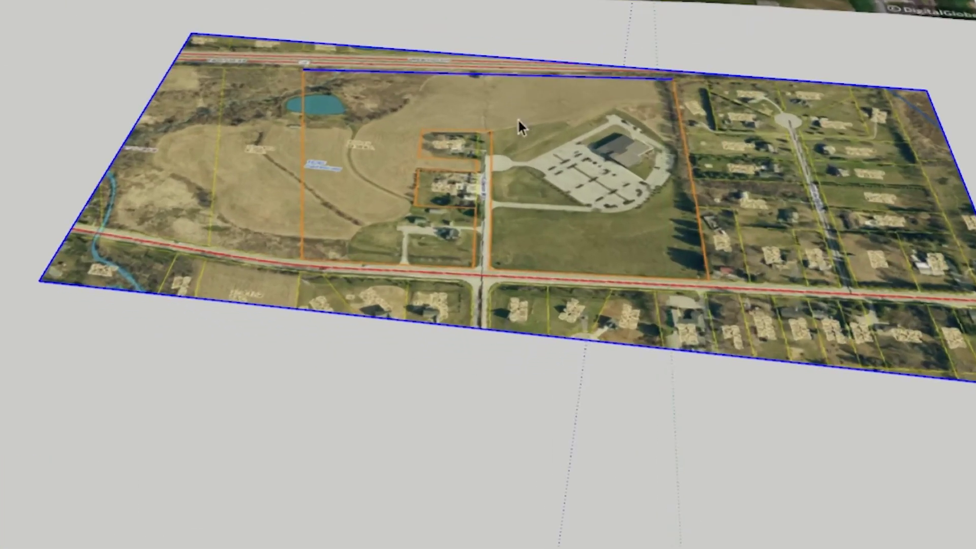
{"action": "right_click", "coordinate": [507, 271]}
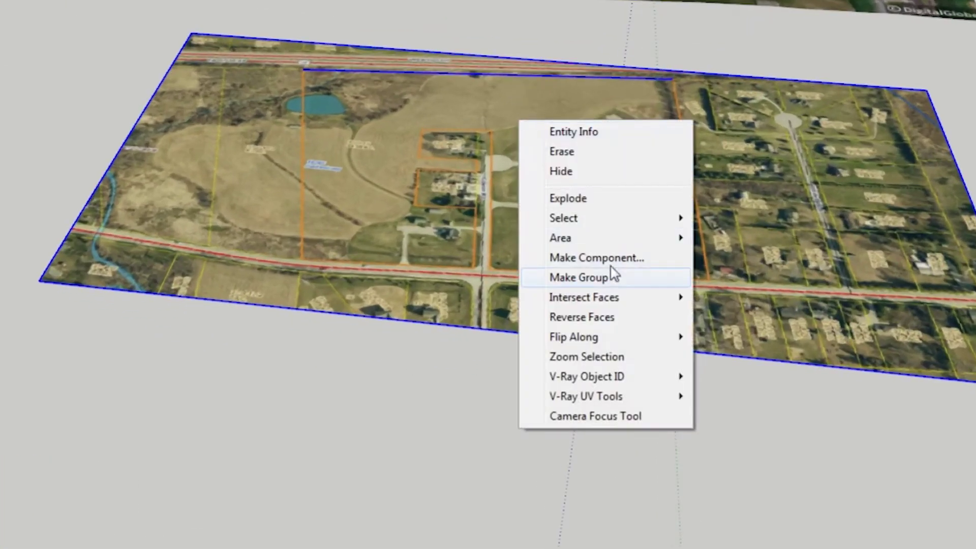
{"action": "left_click", "coordinate": [612, 289]}
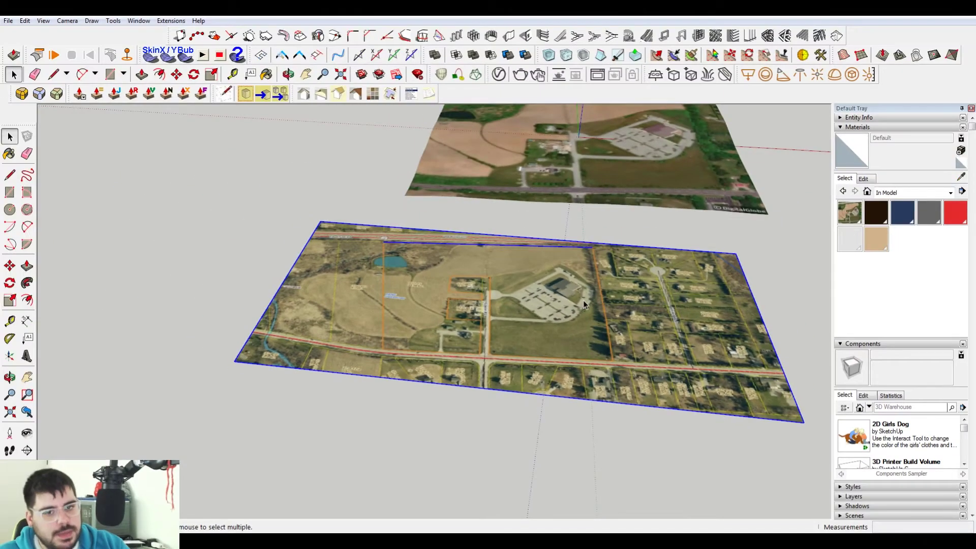
{"action": "middle_click_drag", "start_coordinate": [538, 288], "coordinate": [519, 341]}
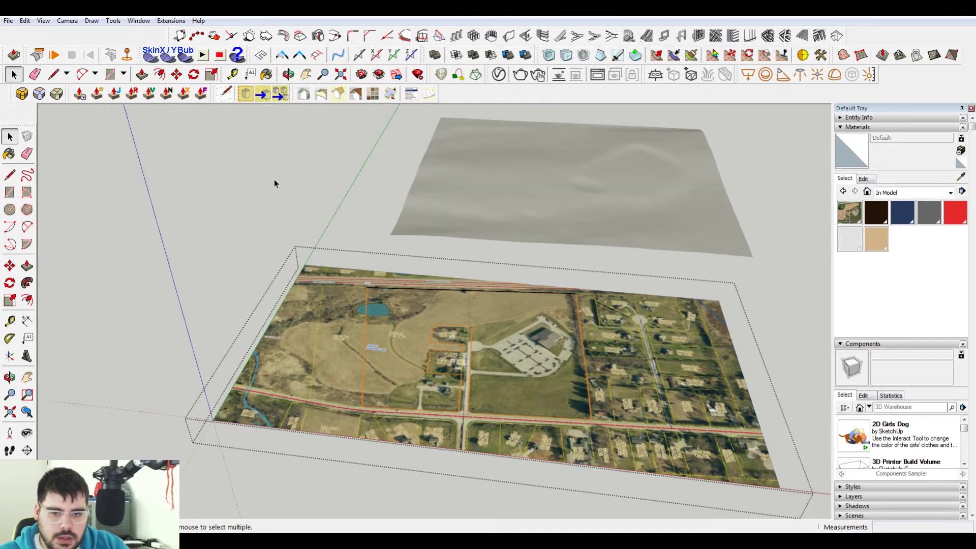
{"action": "left_click", "coordinate": [232, 74]}
- Measure the map's top boundary line and resize the group to 1445.3'
{"action": "left_click", "coordinate": [364, 281]}
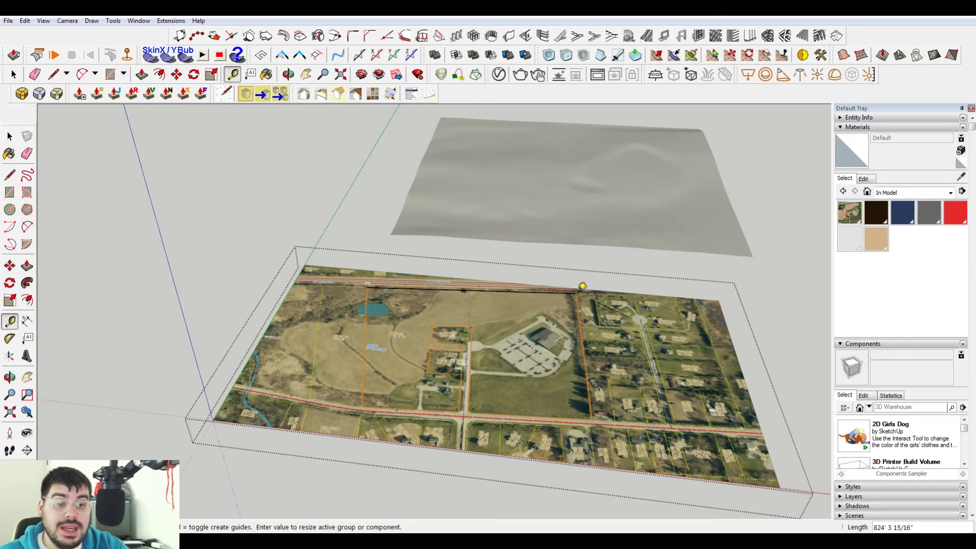
{"action": "type", "text": "1445.3"}
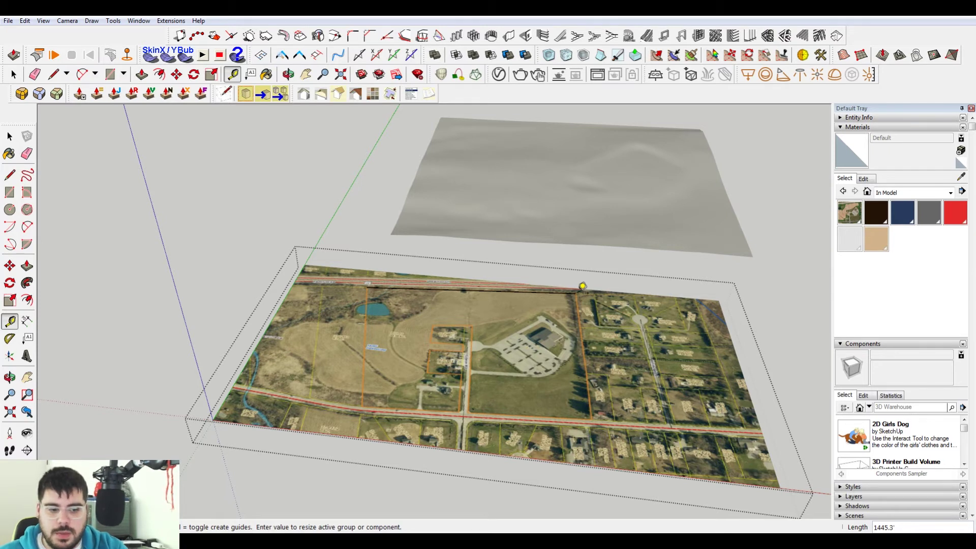
{"action": "key", "text": "Return"}
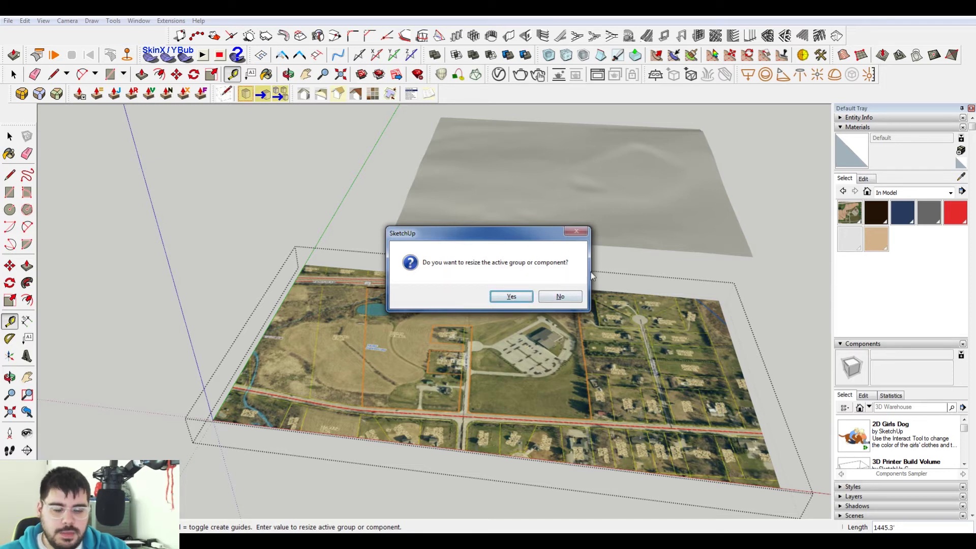
{"action": "left_click", "coordinate": [511, 296]}
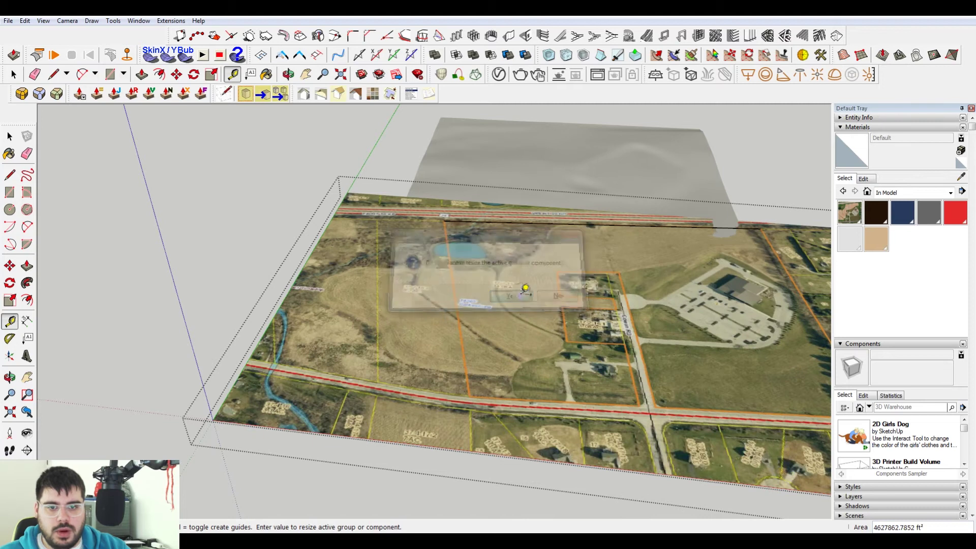
- Orbit toward a top-down look and select the parcel map image
{"action": "key", "text": "space"}
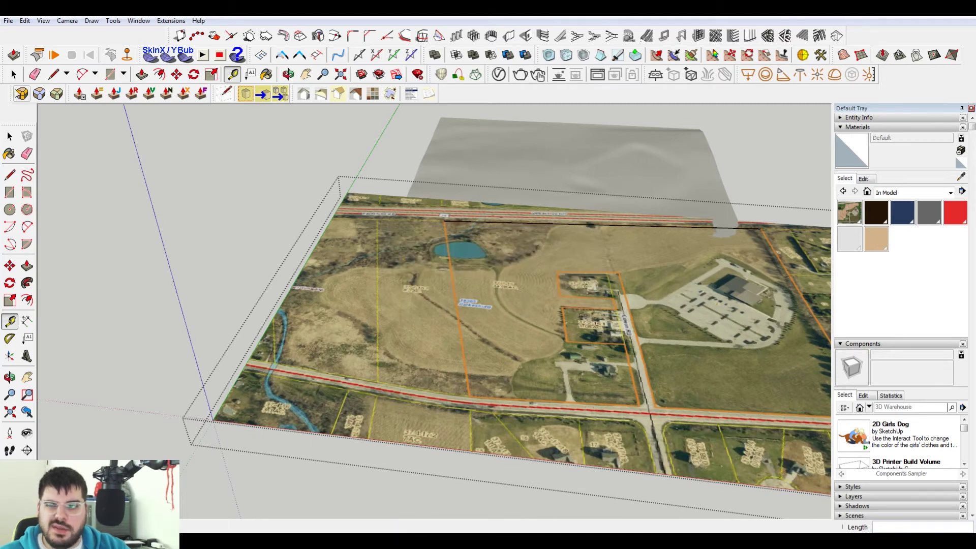
{"action": "scroll", "coordinate": [310, 299], "scroll_direction": "down", "scroll_amount": 4}
{"action": "middle_click_drag", "start_coordinate": [554, 325], "coordinate": [569, 254]}
{"action": "left_click", "coordinate": [579, 270]}
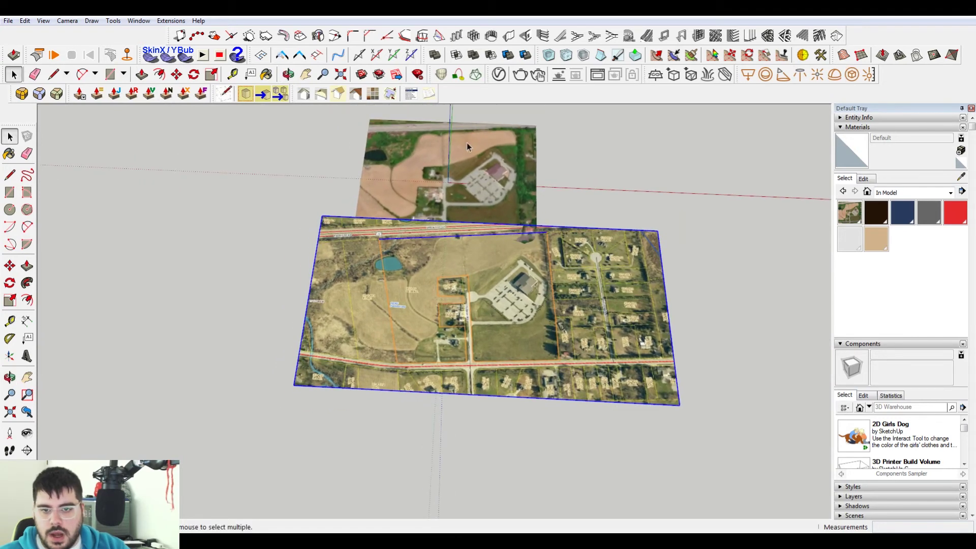
- Switch to Parallel Projection and the Top standard view, then pan the model
{"action": "left_click", "coordinate": [67, 21]}
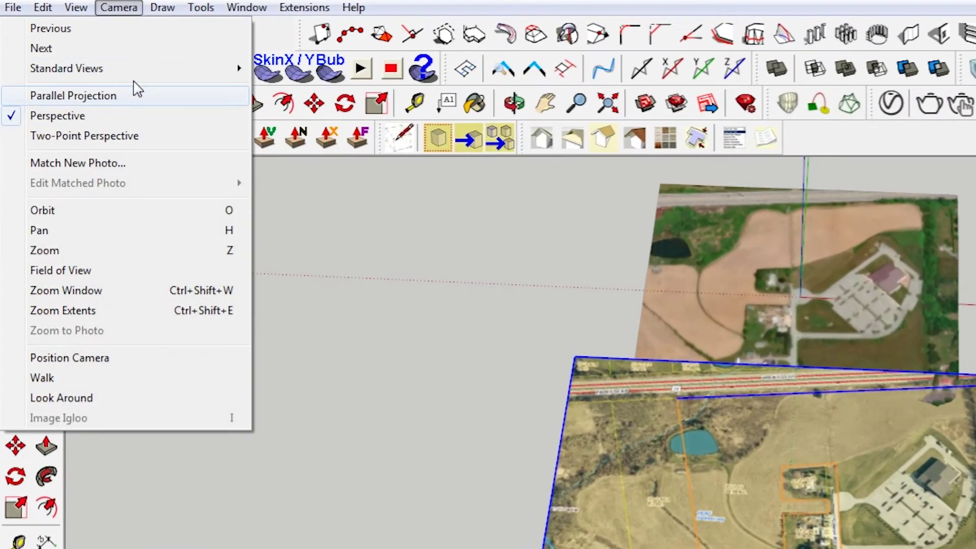
{"action": "left_click", "coordinate": [136, 95]}
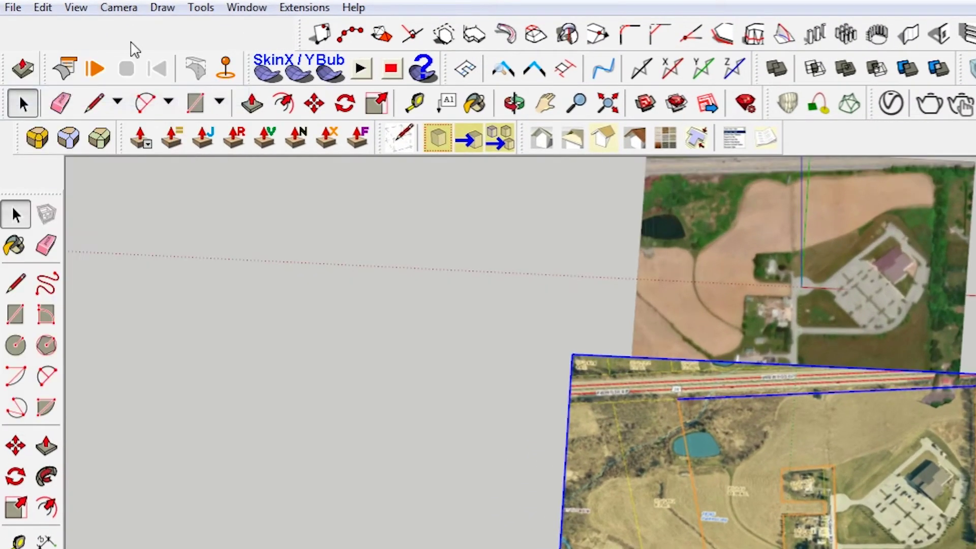
{"action": "left_click", "coordinate": [118, 7]}
{"action": "mouse_move", "coordinate": [246, 71]}
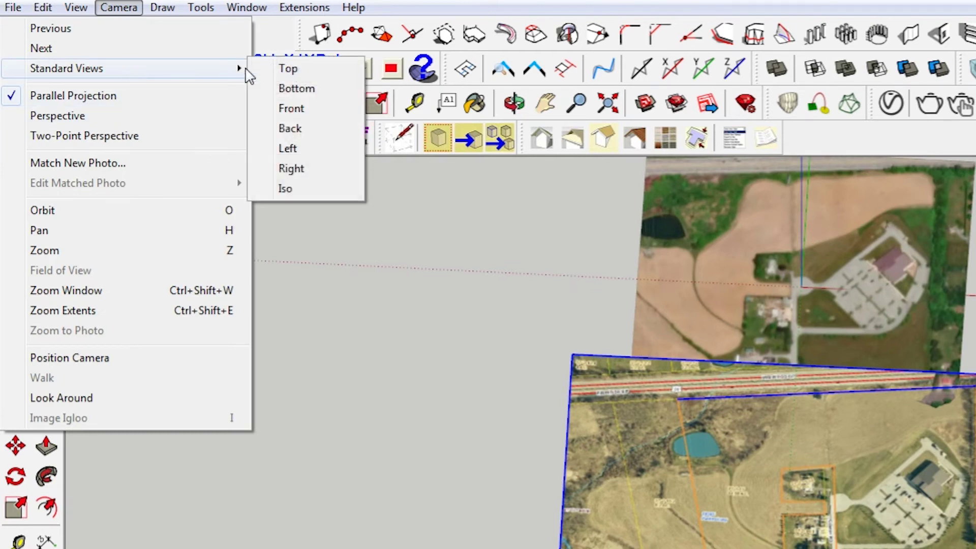
{"action": "left_click", "coordinate": [278, 68]}
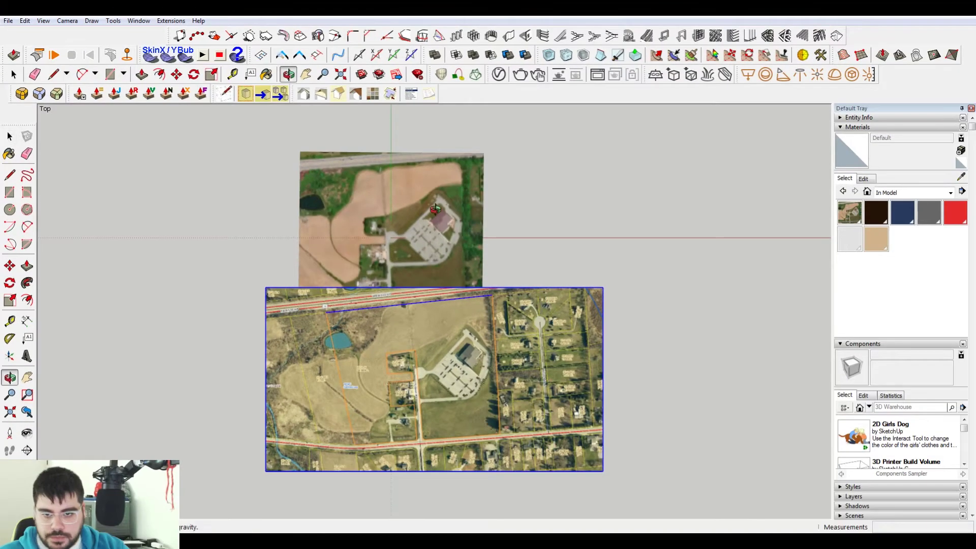
{"action": "middle_click_drag", "start_coordinate": [435, 209], "coordinate": [499, 170], "text": "shift"}
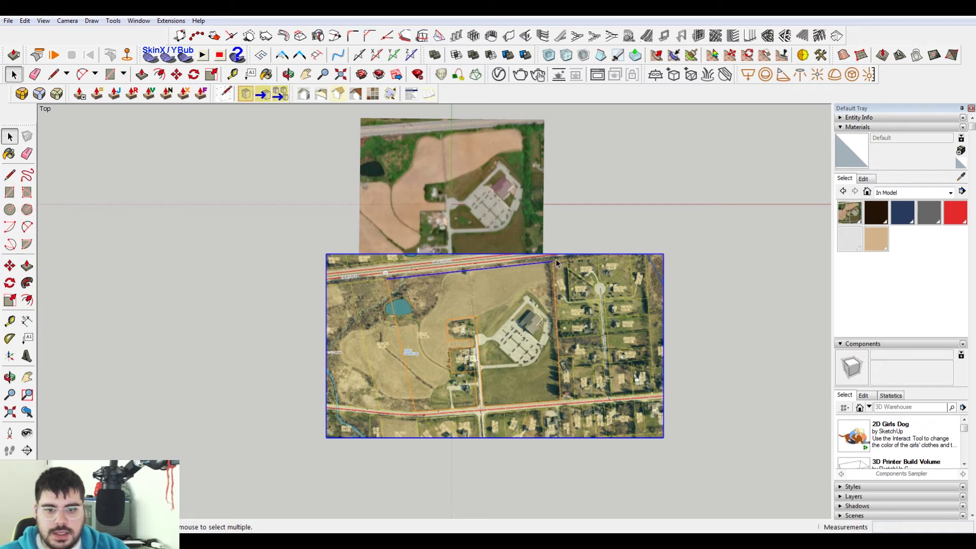
- Move the parcel map up over the terrain imagery and return to the Top view
{"action": "key", "text": "m"}
{"action": "left_click", "coordinate": [606, 334]}
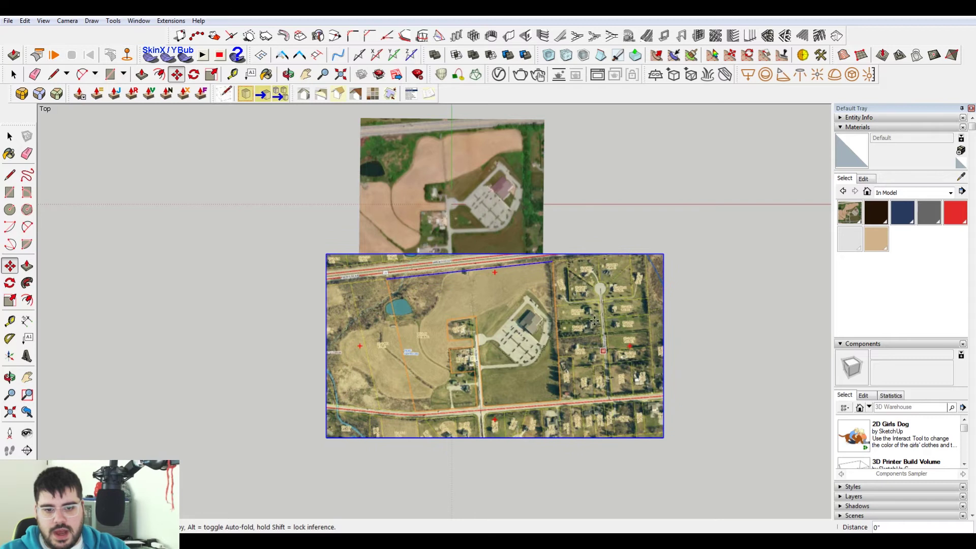
{"action": "middle_click_drag", "start_coordinate": [595, 321], "coordinate": [394, 307]}
{"action": "left_click", "coordinate": [67, 20]}
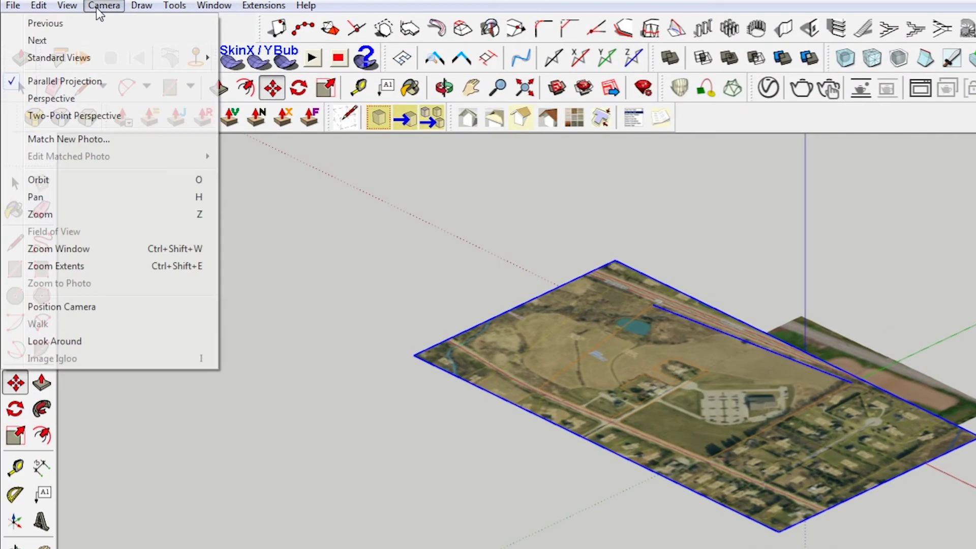
{"action": "mouse_move", "coordinate": [102, 56]}
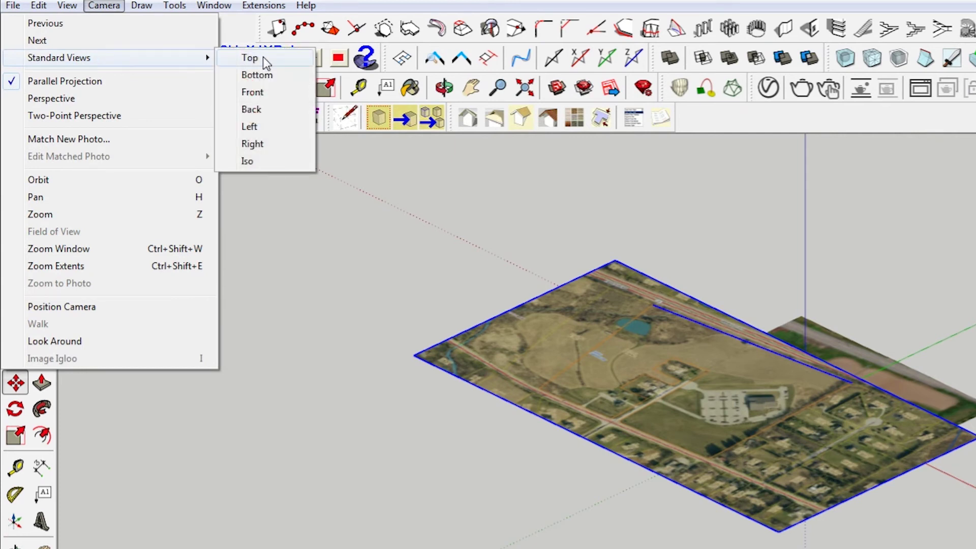
{"action": "left_click", "coordinate": [264, 57]}
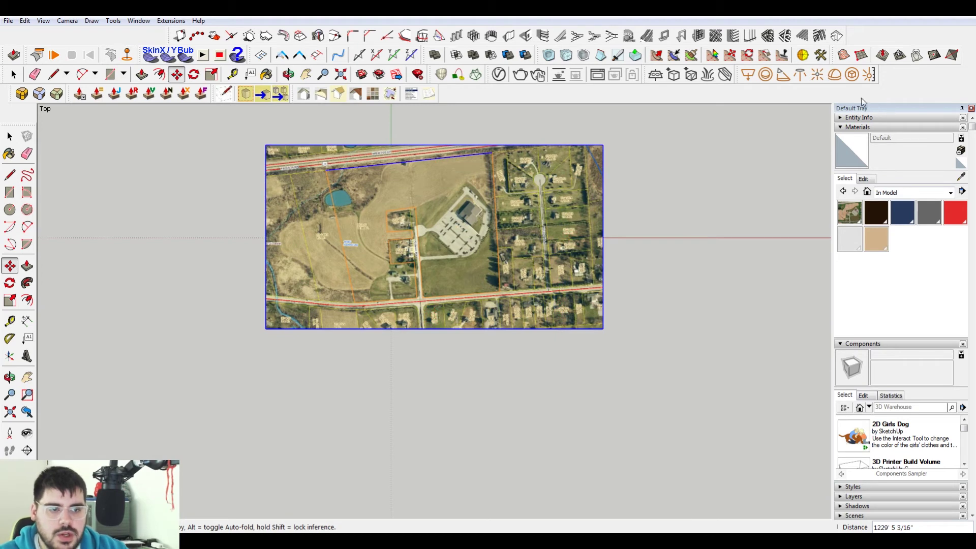
- Open the Materials tray and sample the parcel map image's material
{"action": "left_click", "coordinate": [139, 20]}
{"action": "mouse_move", "coordinate": [133, 36]}
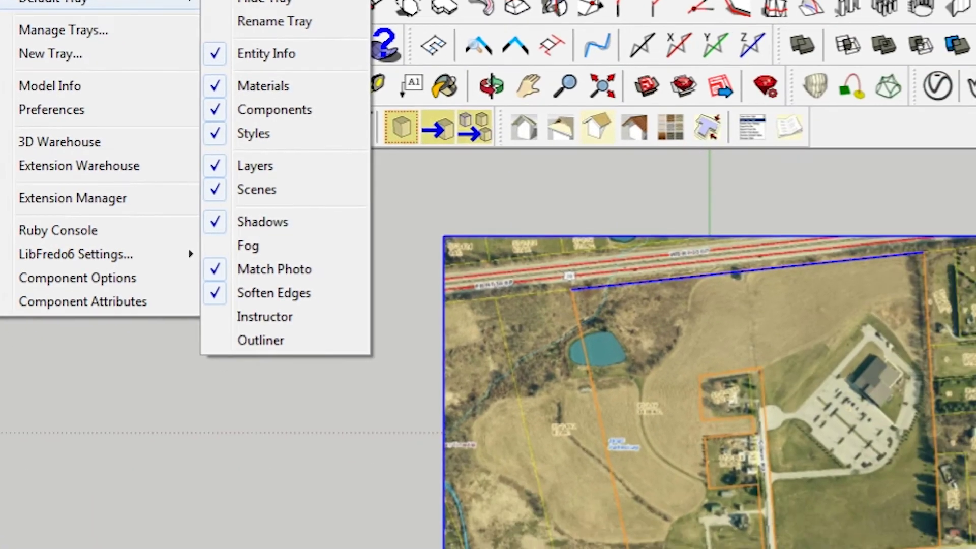
{"action": "left_click", "coordinate": [263, 86]}
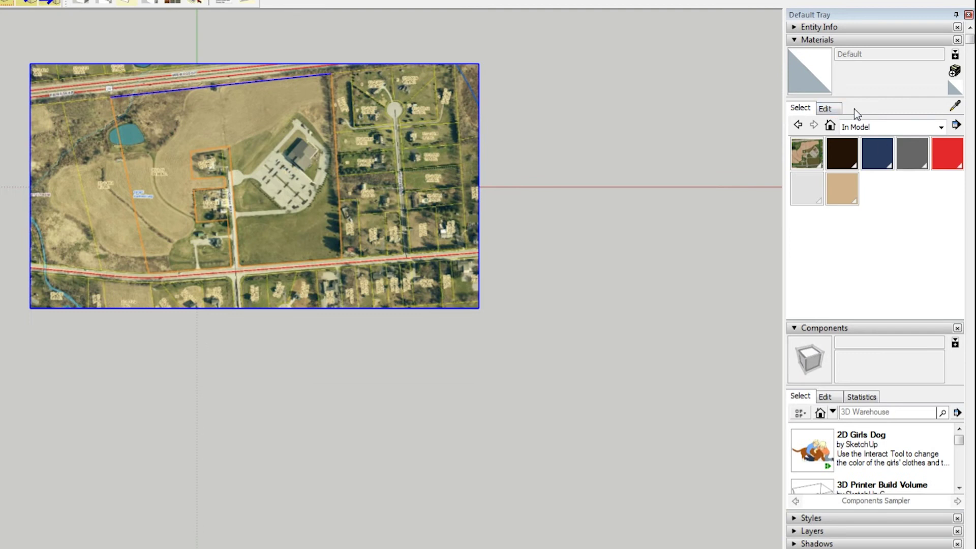
{"action": "left_click", "coordinate": [955, 106]}
{"action": "left_click", "coordinate": [437, 96]}
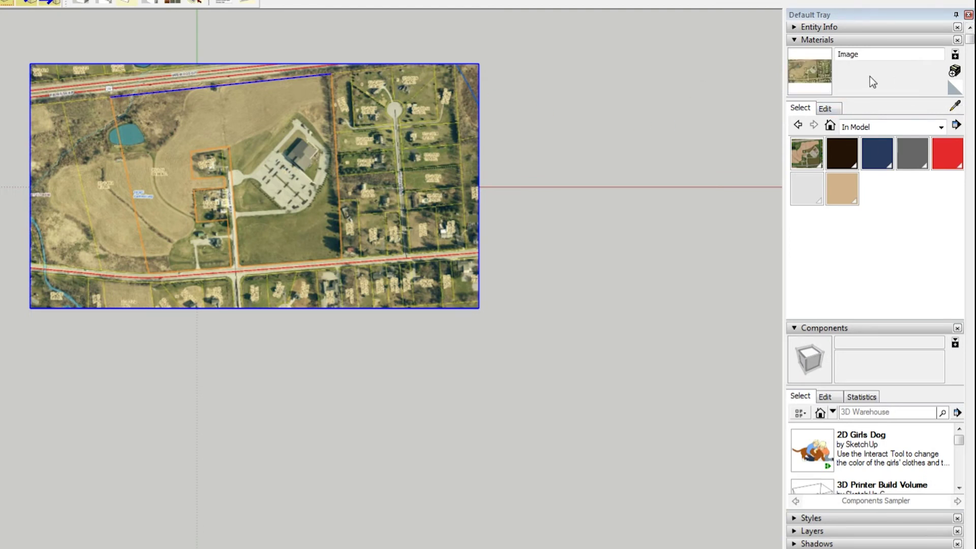
{"action": "left_click", "coordinate": [825, 108]}
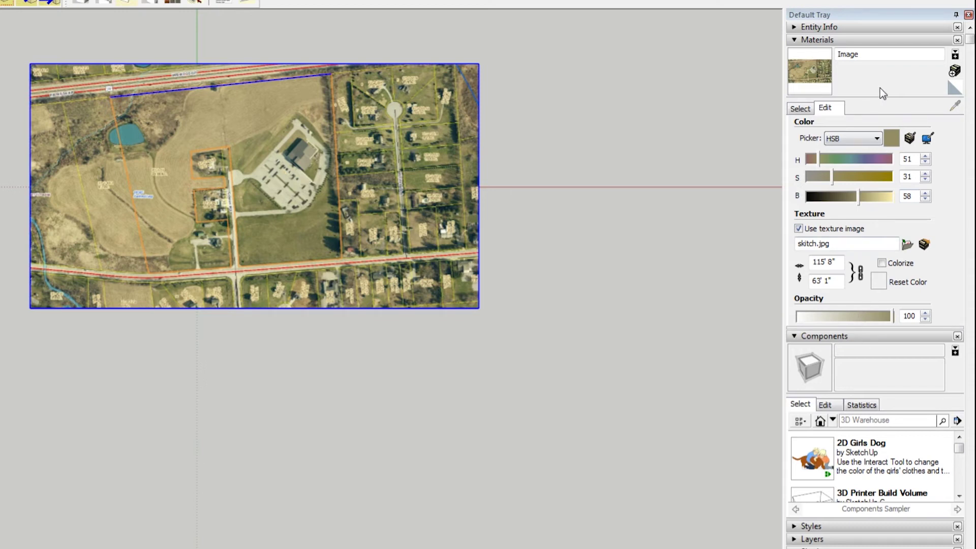
{"action": "left_click", "coordinate": [799, 108]}
- Resample the map's Image material and drag its opacity down to 38
{"action": "left_click", "coordinate": [956, 106]}
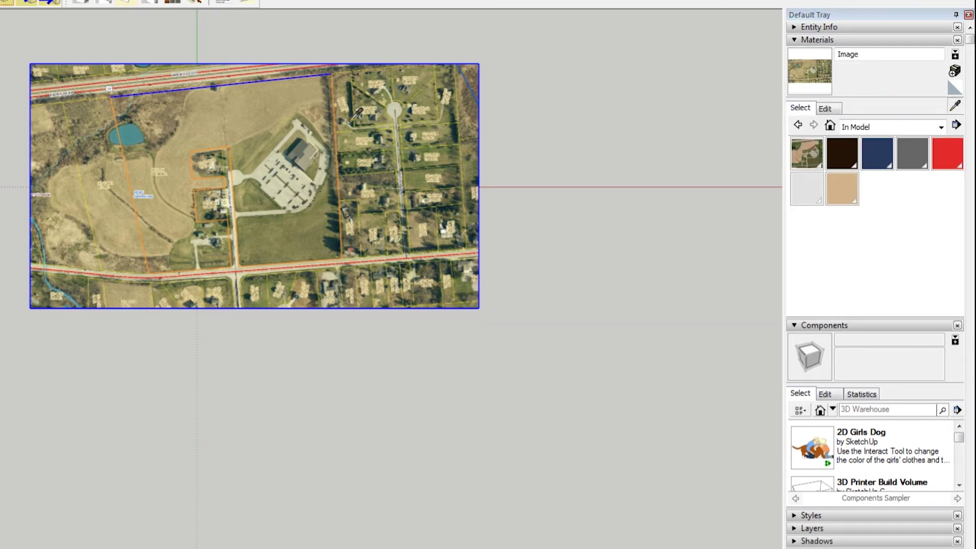
{"action": "left_click", "coordinate": [409, 100]}
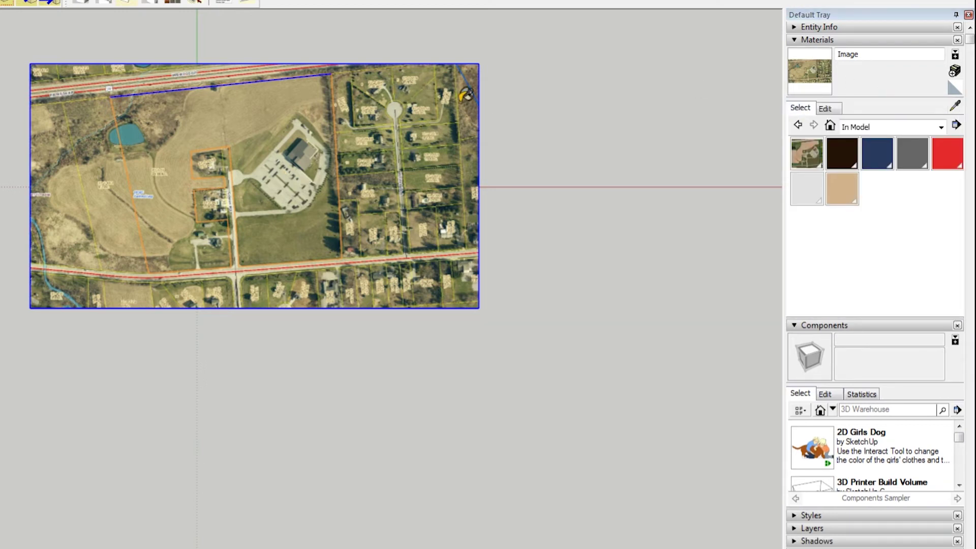
{"action": "left_click", "coordinate": [825, 108]}
{"action": "mouse_move", "coordinate": [849, 315]}
{"action": "left_mouse_down"}
{"action": "mouse_move", "coordinate": [825, 318]}
{"action": "mouse_move", "coordinate": [843, 316]}
{"action": "left_mouse_up"}
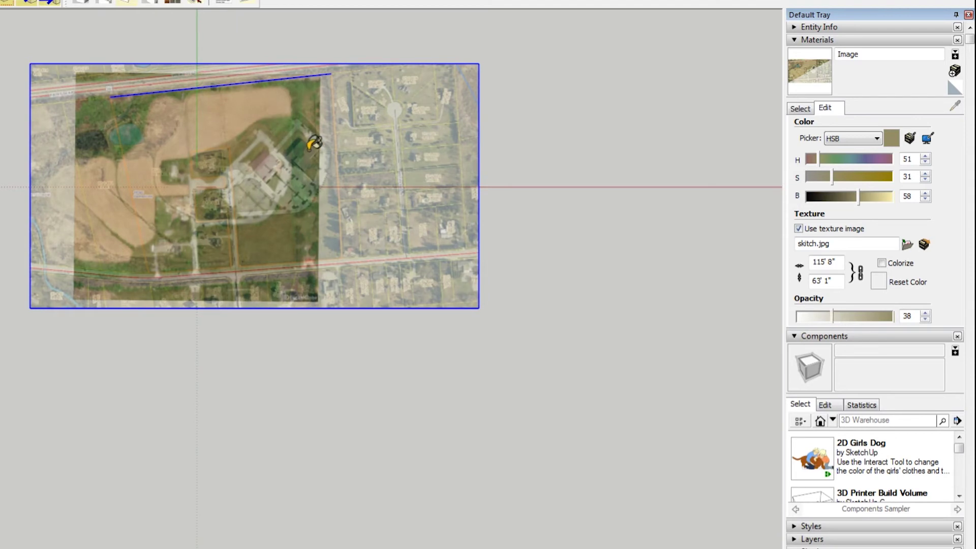
- Move the semi-transparent map so its roads and lot lines align with the aerial photo
{"action": "key", "text": "m"}
{"action": "scroll", "coordinate": [376, 132], "scroll_direction": "up", "scroll_amount": 3}
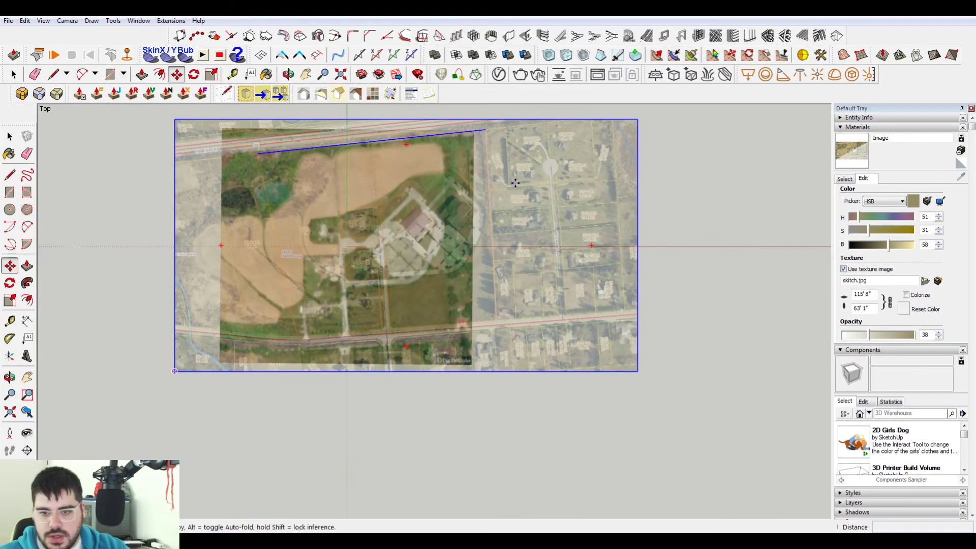
{"action": "left_click", "coordinate": [564, 182]}
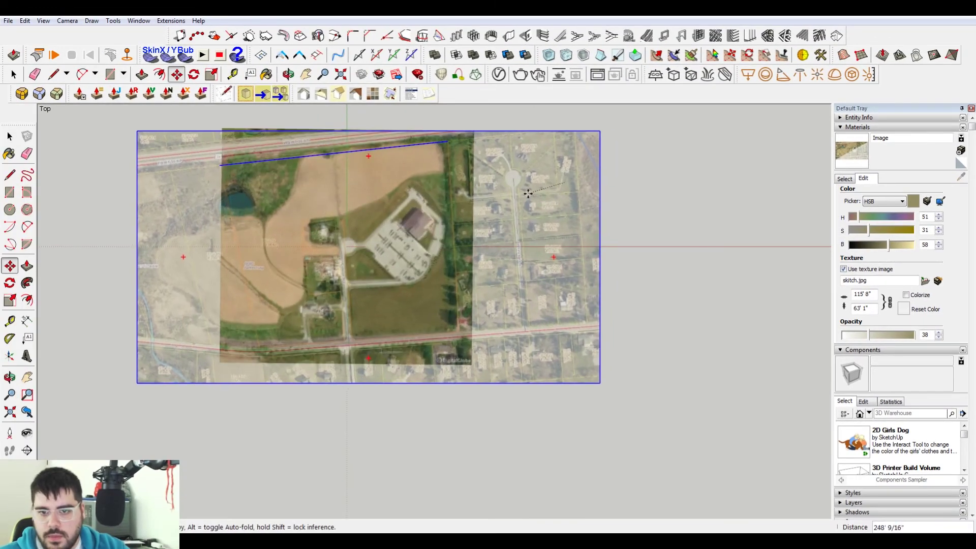
{"action": "scroll", "coordinate": [355, 226], "scroll_direction": "up", "scroll_amount": 5}
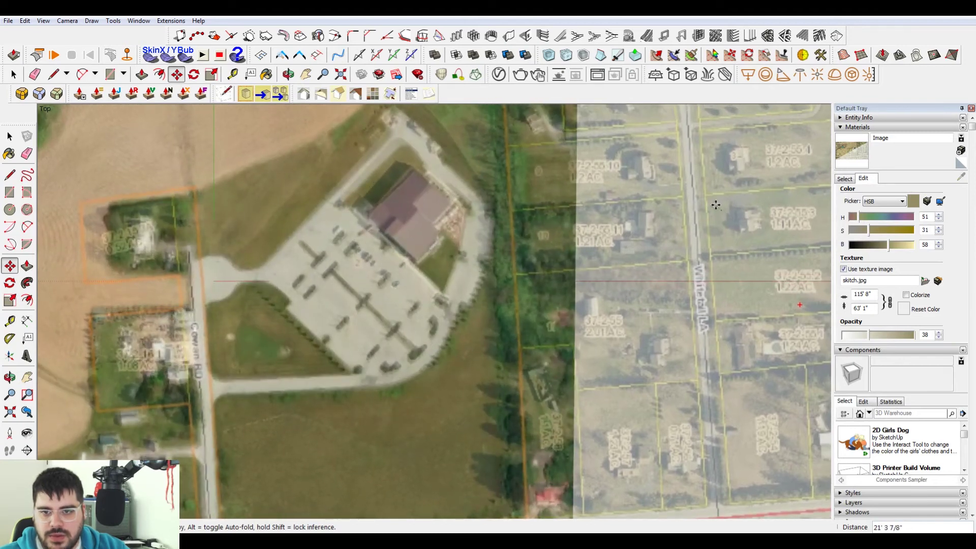
{"action": "left_click", "coordinate": [715, 204]}
{"action": "scroll", "coordinate": [684, 230], "scroll_direction": "down", "scroll_amount": 3}
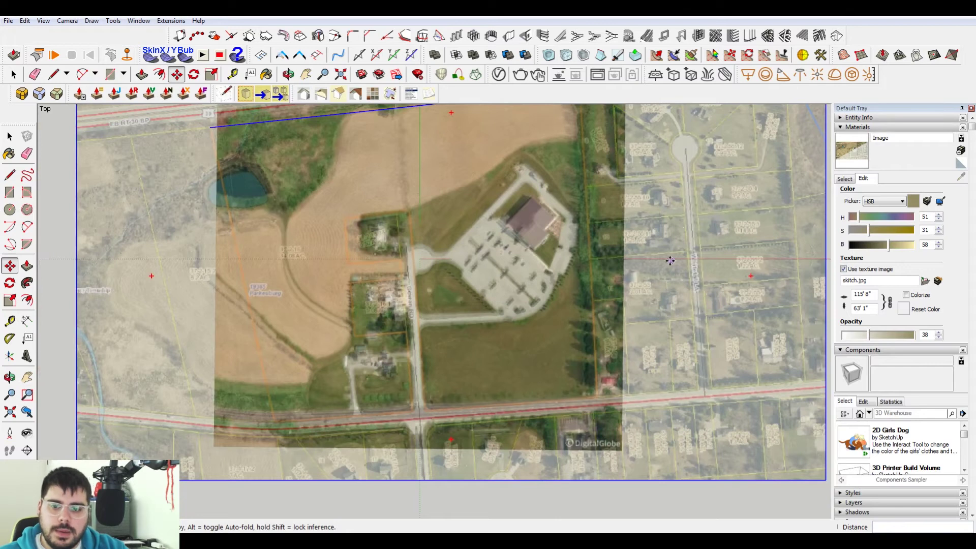
{"action": "scroll", "coordinate": [637, 264], "scroll_direction": "down", "scroll_amount": 2}
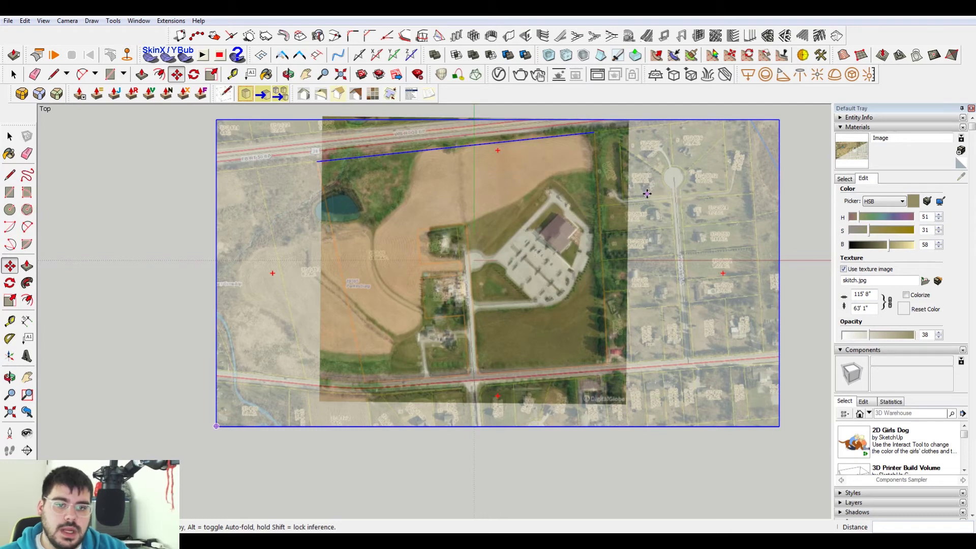
- Trace the top boundary edge and down to the road-corner points with the Line tool
{"action": "key", "text": "l"}
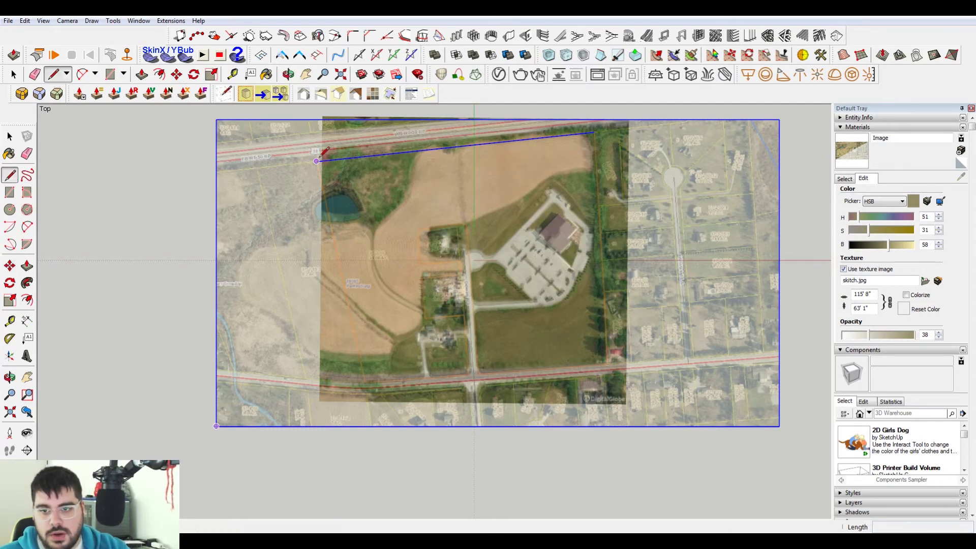
{"action": "left_click", "coordinate": [317, 161]}
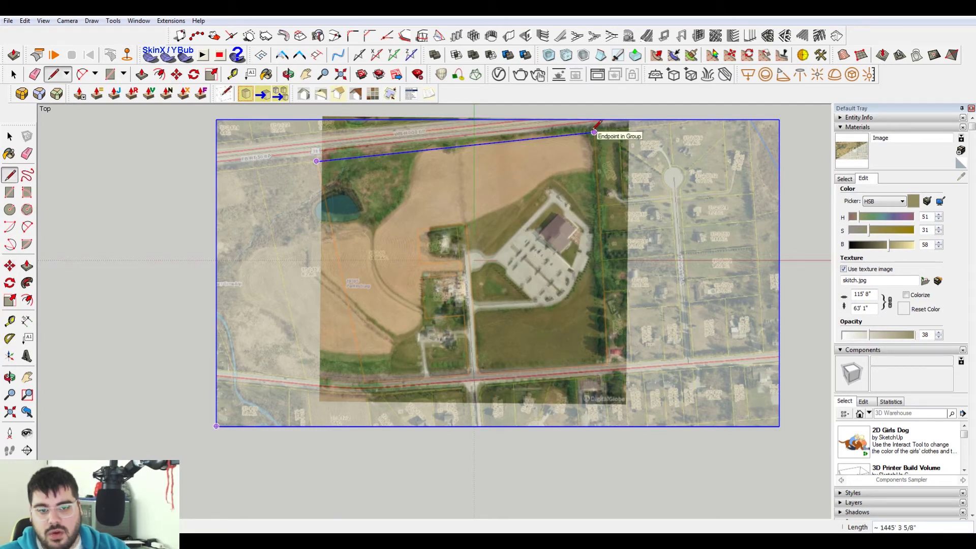
{"action": "left_click", "coordinate": [594, 132]}
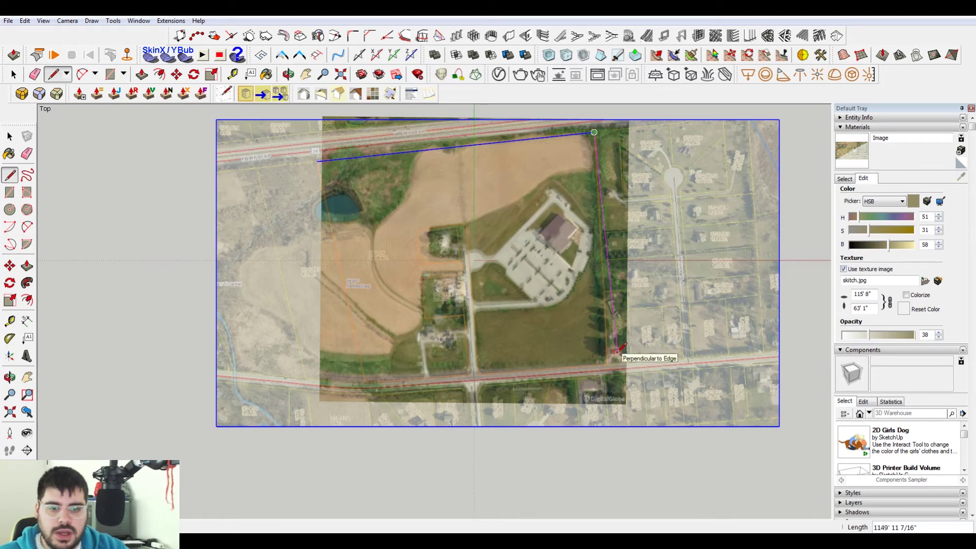
{"action": "scroll", "coordinate": [594, 304], "scroll_direction": "up", "scroll_amount": 6}
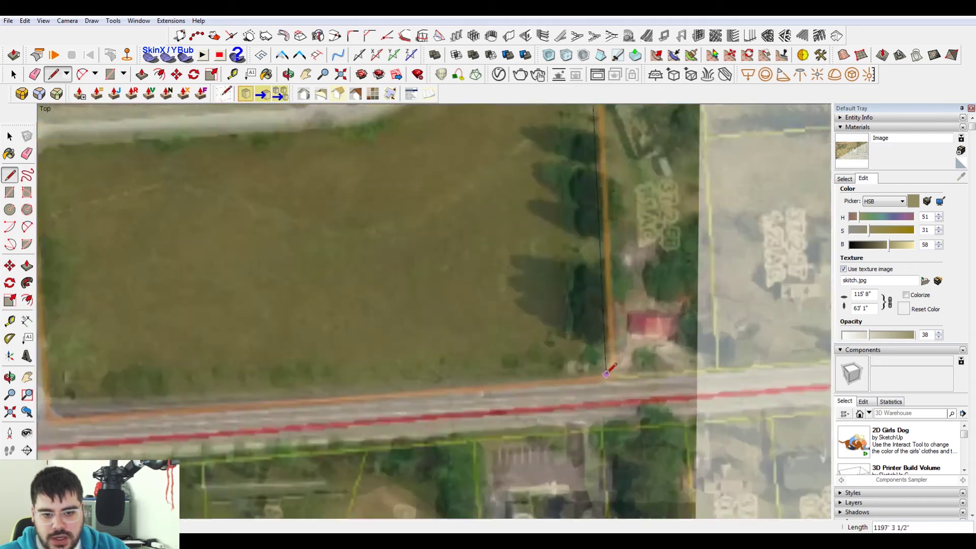
{"action": "left_click", "coordinate": [614, 377]}
{"action": "scroll", "coordinate": [615, 377], "scroll_direction": "down", "scroll_amount": 5}
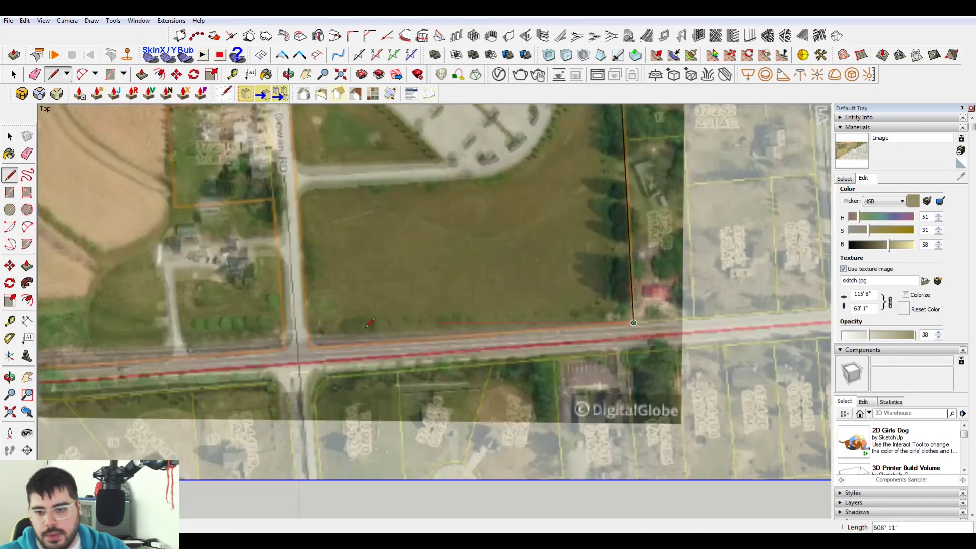
{"action": "scroll", "coordinate": [302, 349], "scroll_direction": "up", "scroll_amount": 5}
{"action": "left_click", "coordinate": [308, 348]}
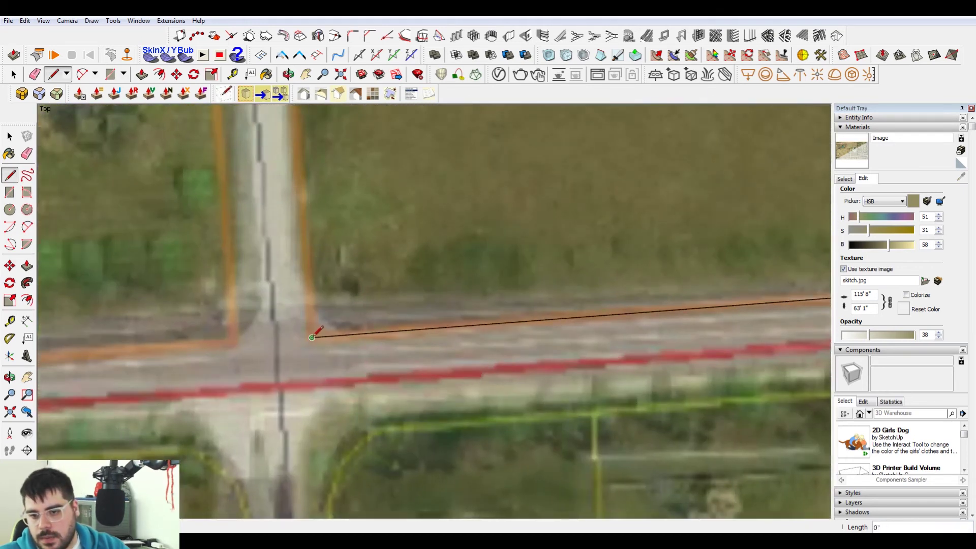
{"action": "scroll", "coordinate": [311, 340], "scroll_direction": "down", "scroll_amount": 6}
{"action": "scroll", "coordinate": [329, 266], "scroll_direction": "up", "scroll_amount": 8}
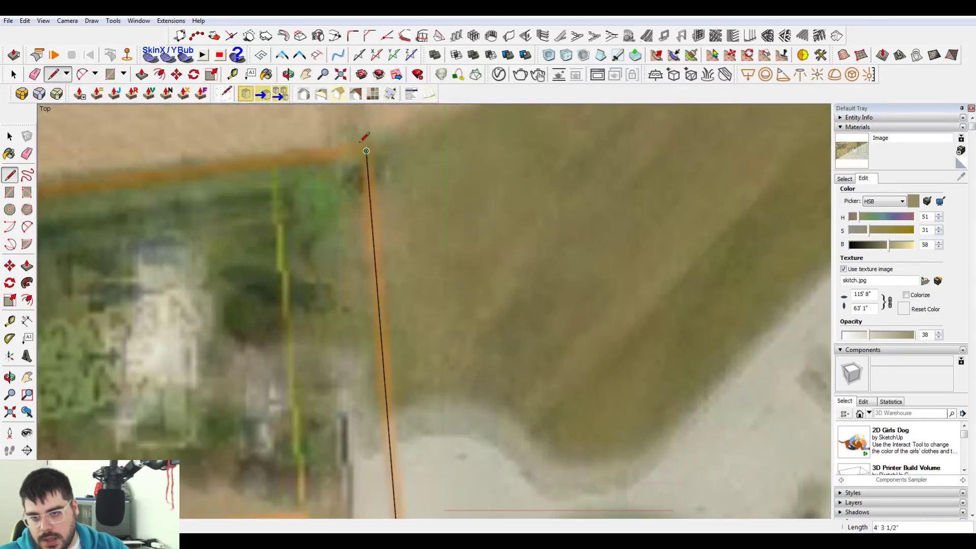
- Trace the plot's top and upper-left corners and the inset lot's corners
{"action": "left_click", "coordinate": [364, 138]}
{"action": "scroll", "coordinate": [364, 138], "scroll_direction": "down", "scroll_amount": 5}
{"action": "scroll", "coordinate": [109, 182], "scroll_direction": "up", "scroll_amount": 5}
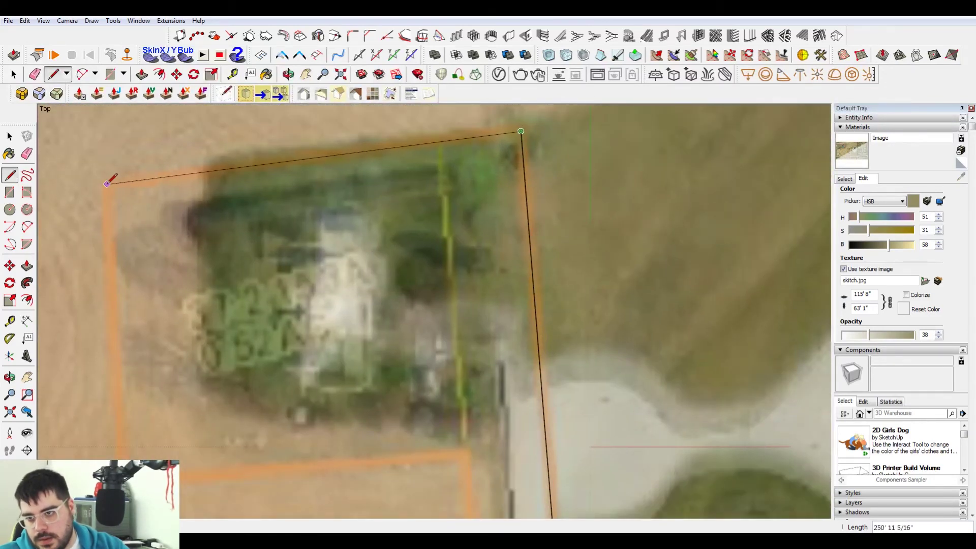
{"action": "left_click", "coordinate": [106, 182]}
{"action": "scroll", "coordinate": [152, 181], "scroll_direction": "down", "scroll_amount": 2}
{"action": "scroll", "coordinate": [135, 359], "scroll_direction": "up", "scroll_amount": 4}
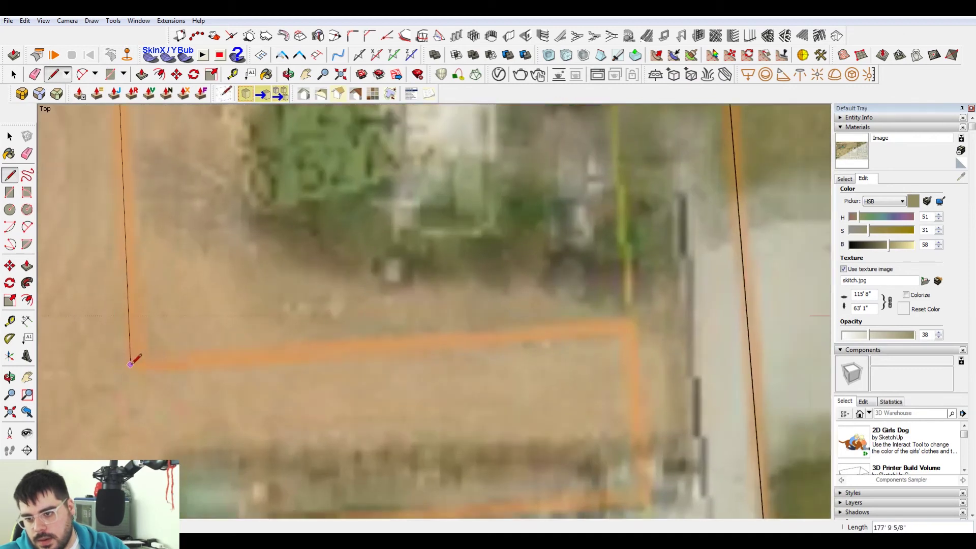
{"action": "left_click", "coordinate": [133, 360]}
{"action": "scroll", "coordinate": [202, 312], "scroll_direction": "down", "scroll_amount": 1}
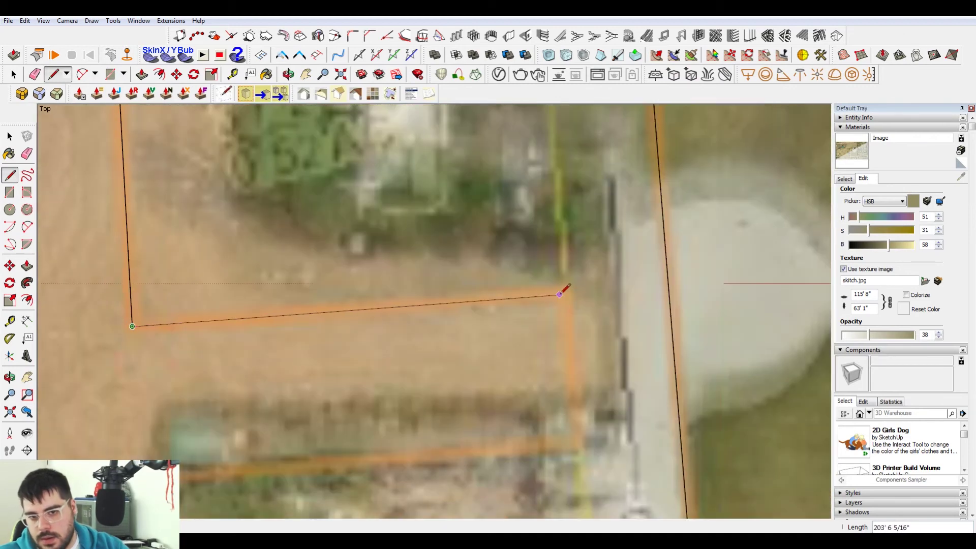
{"action": "left_click", "coordinate": [568, 286]}
{"action": "scroll", "coordinate": [567, 287], "scroll_direction": "down", "scroll_amount": 2}
{"action": "scroll", "coordinate": [588, 375], "scroll_direction": "up", "scroll_amount": 3}
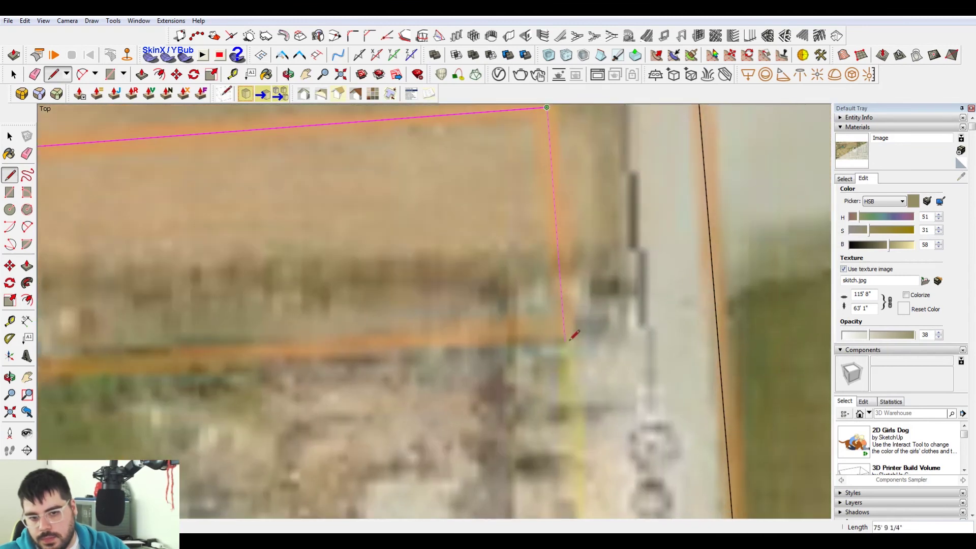
{"action": "left_click", "coordinate": [566, 329]}
{"action": "scroll", "coordinate": [584, 254], "scroll_direction": "down", "scroll_amount": 2}
{"action": "scroll", "coordinate": [289, 307], "scroll_direction": "up", "scroll_amount": 2}
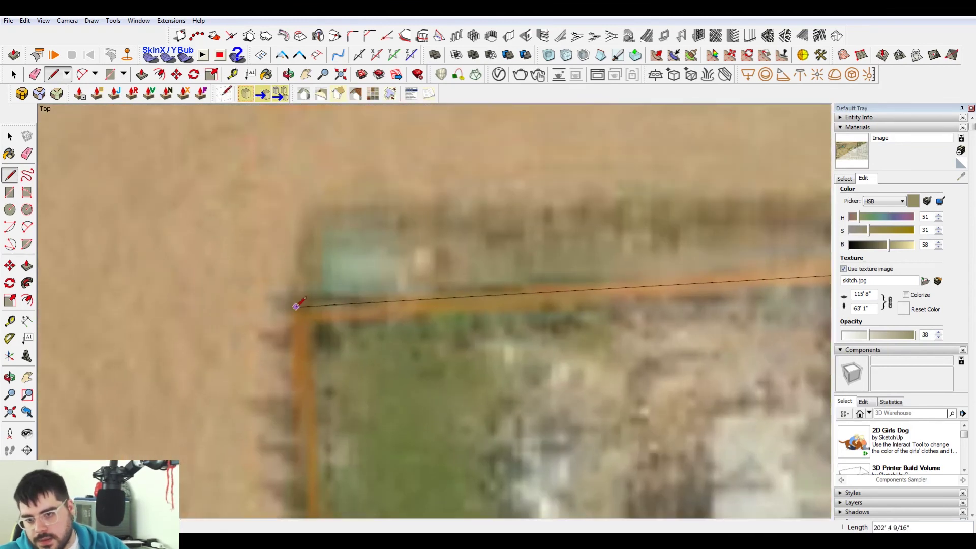
- Trace the second lot and road-side corners, close the outline, and select the new face
{"action": "left_click", "coordinate": [299, 314]}
{"action": "scroll", "coordinate": [316, 285], "scroll_direction": "down", "scroll_amount": 3}
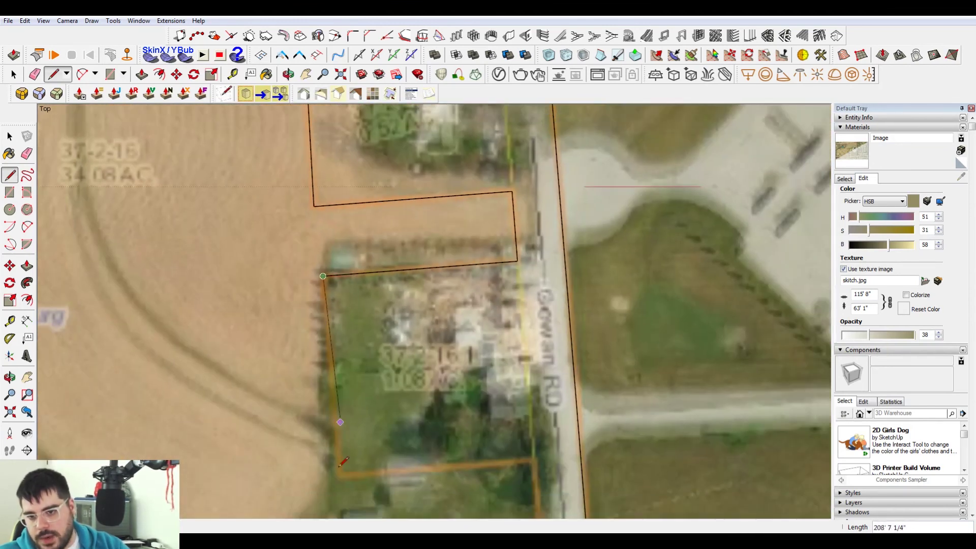
{"action": "left_click", "coordinate": [339, 476]}
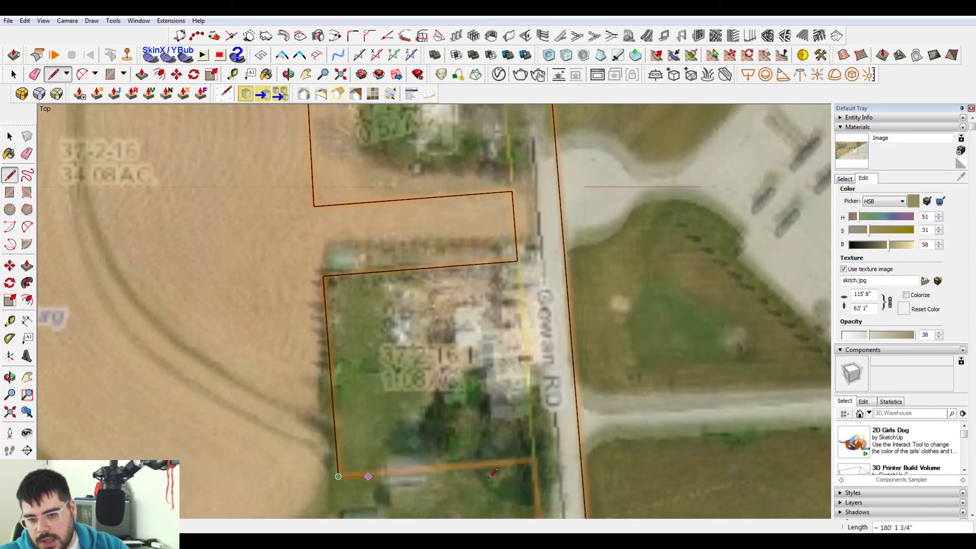
{"action": "left_click", "coordinate": [537, 460]}
{"action": "scroll", "coordinate": [534, 447], "scroll_direction": "down", "scroll_amount": 5}
{"action": "scroll", "coordinate": [491, 414], "scroll_direction": "up", "scroll_amount": 2}
{"action": "scroll", "coordinate": [490, 414], "scroll_direction": "up", "scroll_amount": 2}
{"action": "left_click", "coordinate": [489, 395]}
{"action": "scroll", "coordinate": [491, 395], "scroll_direction": "down", "scroll_amount": 3}
{"action": "scroll", "coordinate": [328, 401], "scroll_direction": "up", "scroll_amount": 5}
{"action": "left_click", "coordinate": [323, 401]}
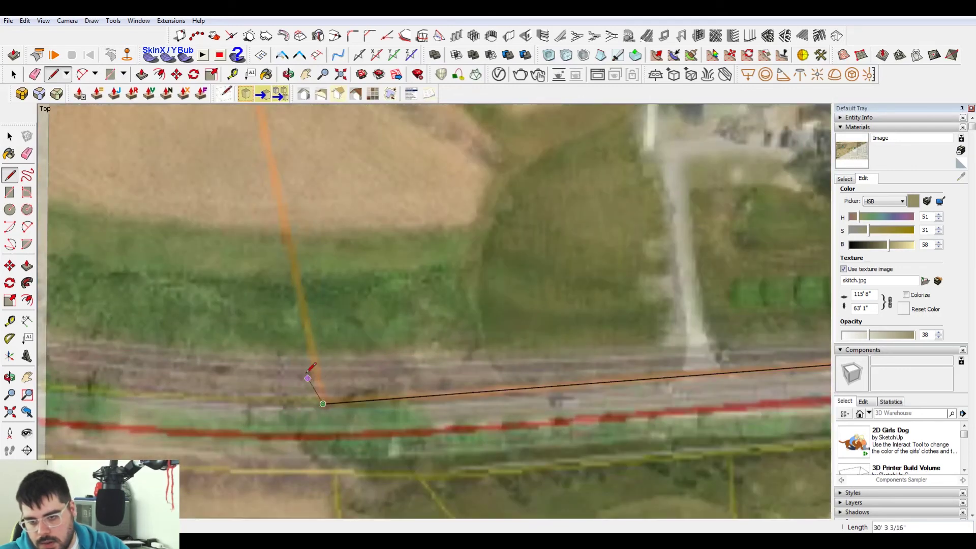
{"action": "scroll", "coordinate": [325, 399], "scroll_direction": "down", "scroll_amount": 5}
{"action": "scroll", "coordinate": [287, 202], "scroll_direction": "up", "scroll_amount": 5}
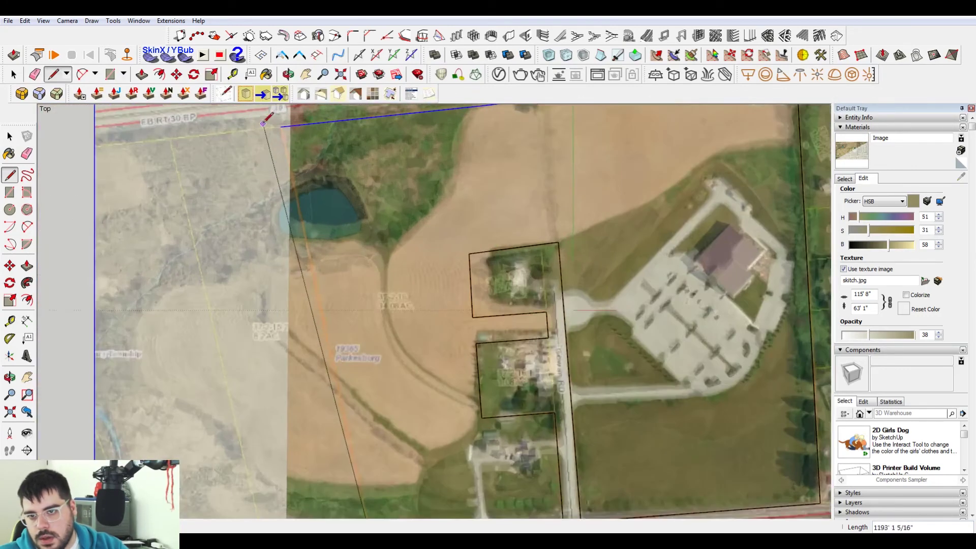
{"action": "left_click", "coordinate": [275, 122]}
{"action": "scroll", "coordinate": [374, 243], "scroll_direction": "down", "scroll_amount": 5}
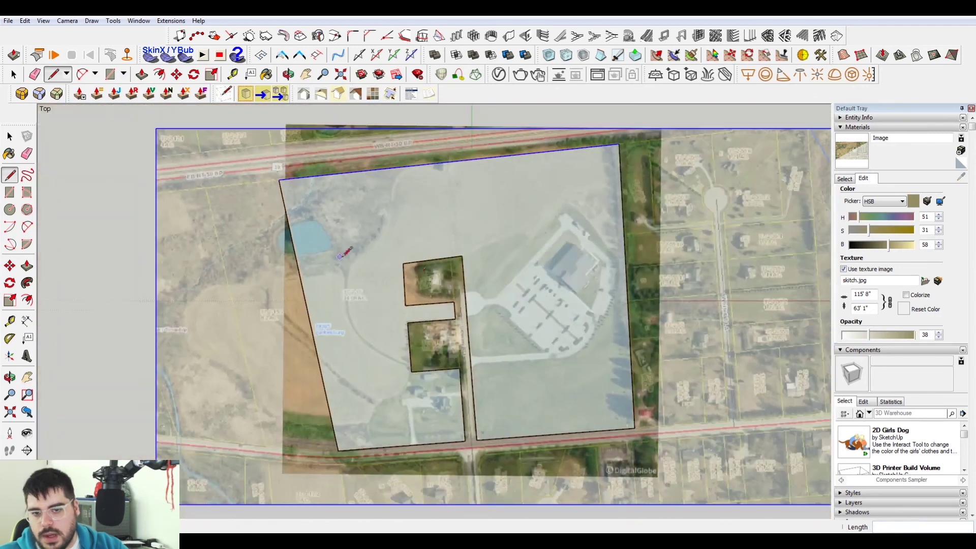
{"action": "key", "text": "space"}
{"action": "left_click", "coordinate": [503, 257]}
- Hide the assessment map image to reveal the parcel face above the terrain
{"action": "left_click", "coordinate": [639, 268]}
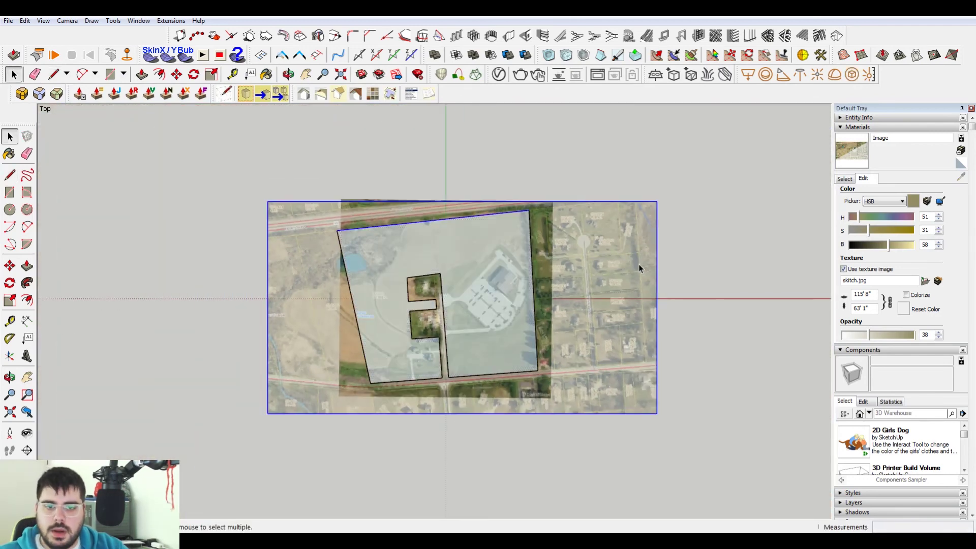
{"action": "right_click", "coordinate": [607, 241]}
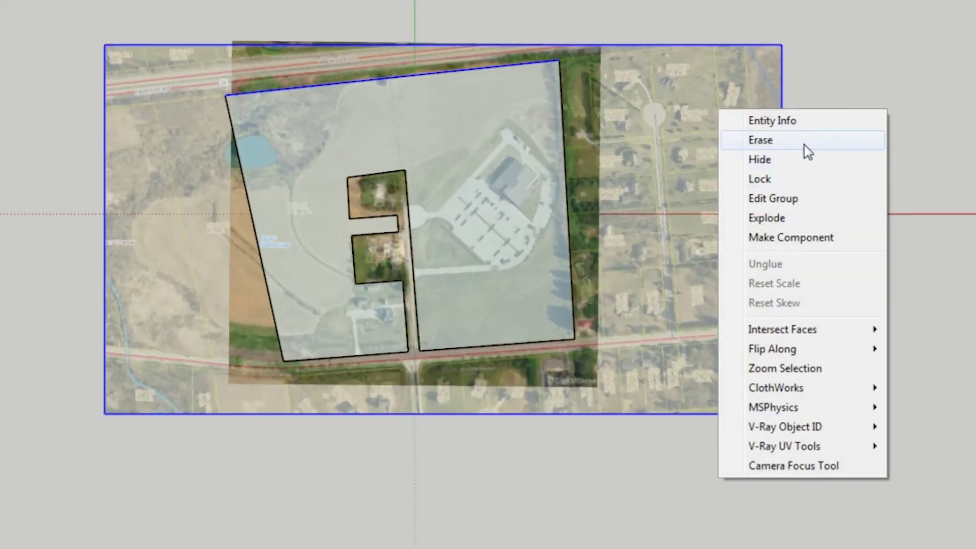
{"action": "left_click", "coordinate": [660, 272]}
{"action": "middle_click_drag", "start_coordinate": [708, 329], "coordinate": [508, 336]}
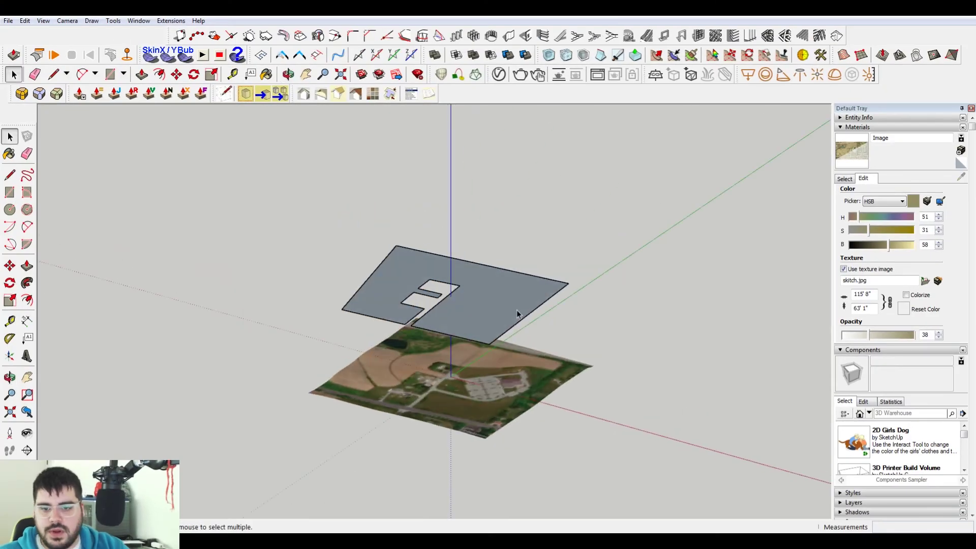
- Unlock and explode the terrain group, then select the floating parcel face
{"action": "right_click", "coordinate": [476, 383]}
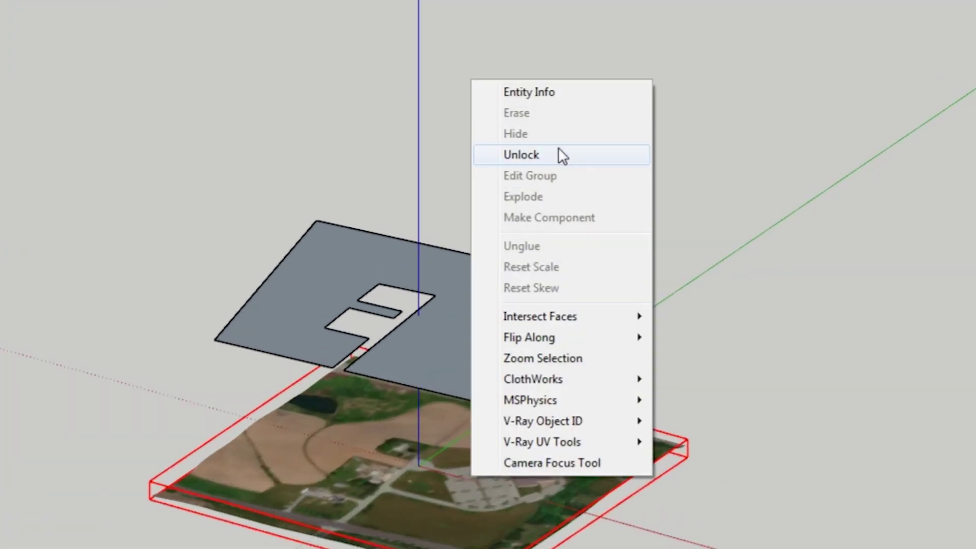
{"action": "left_click", "coordinate": [525, 210]}
{"action": "right_click", "coordinate": [542, 374]}
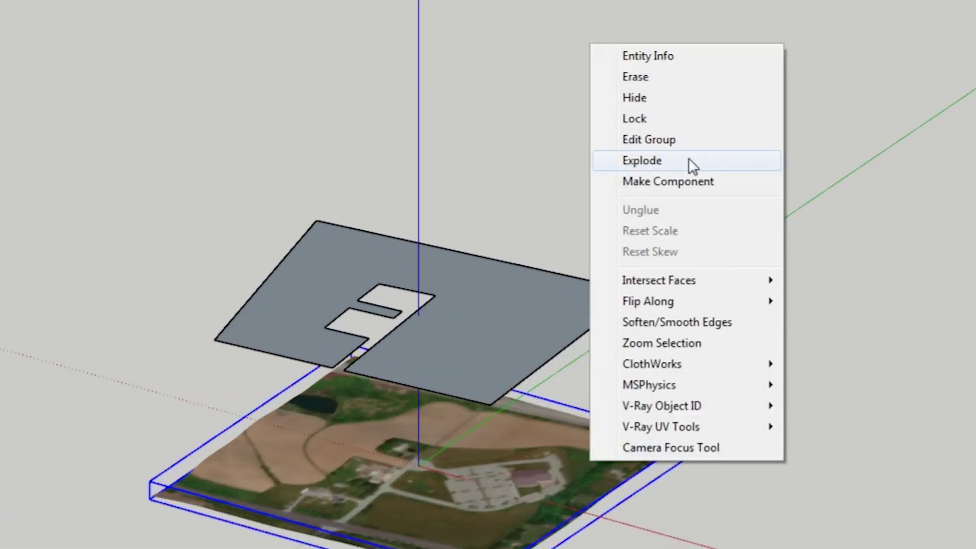
{"action": "left_click", "coordinate": [692, 161]}
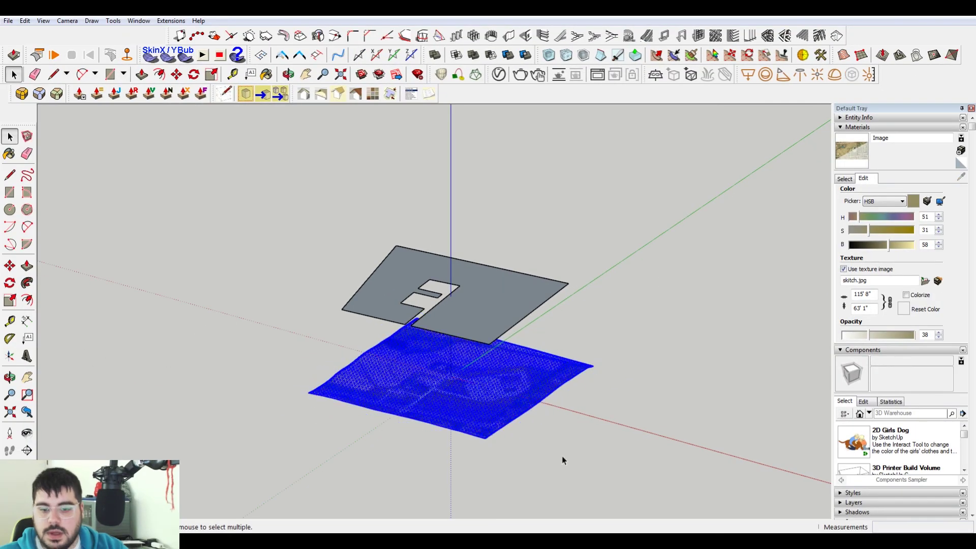
{"action": "left_click", "coordinate": [656, 376]}
{"action": "left_click", "coordinate": [490, 310]}
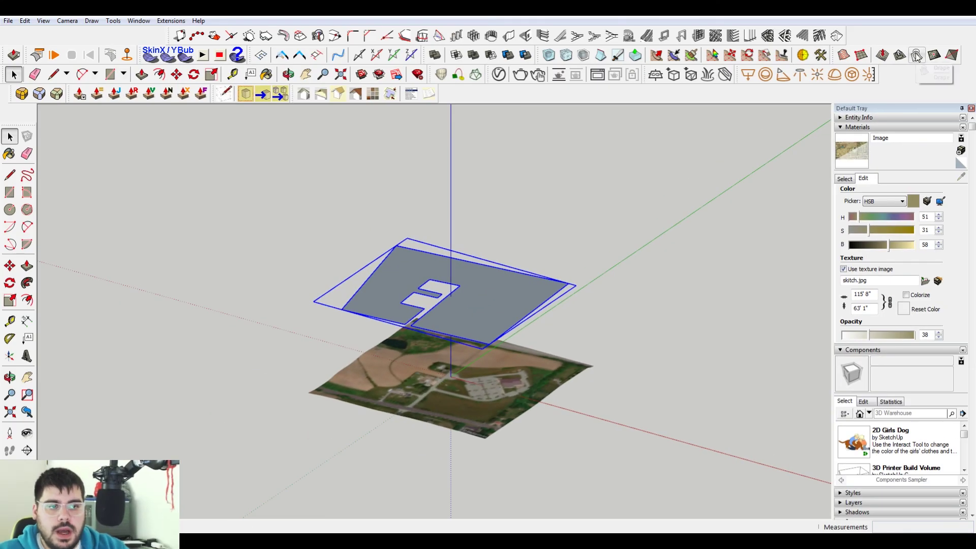
- Drape the church parcel outline onto the aerial terrain with Sandbox Drape
{"action": "left_click", "coordinate": [93, 21]}
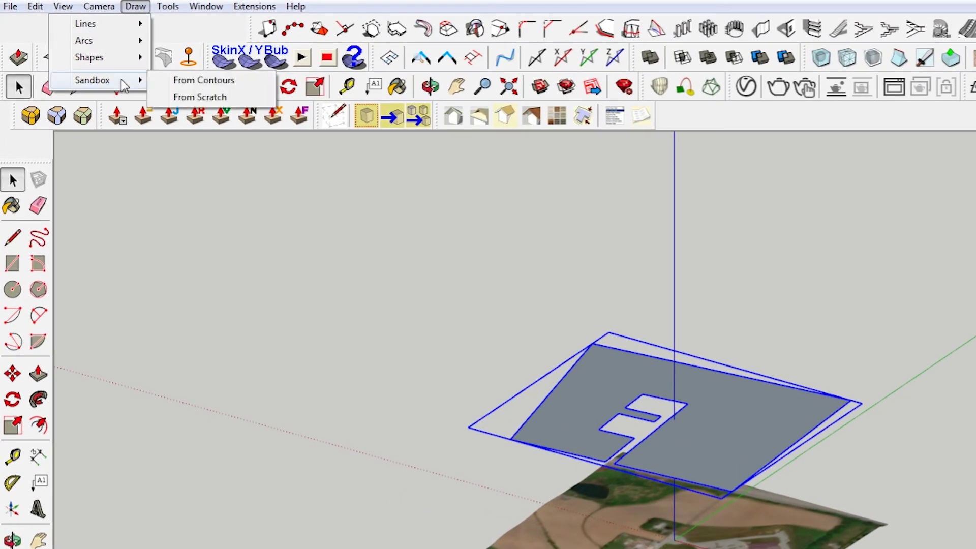
{"action": "mouse_move", "coordinate": [168, 6]}
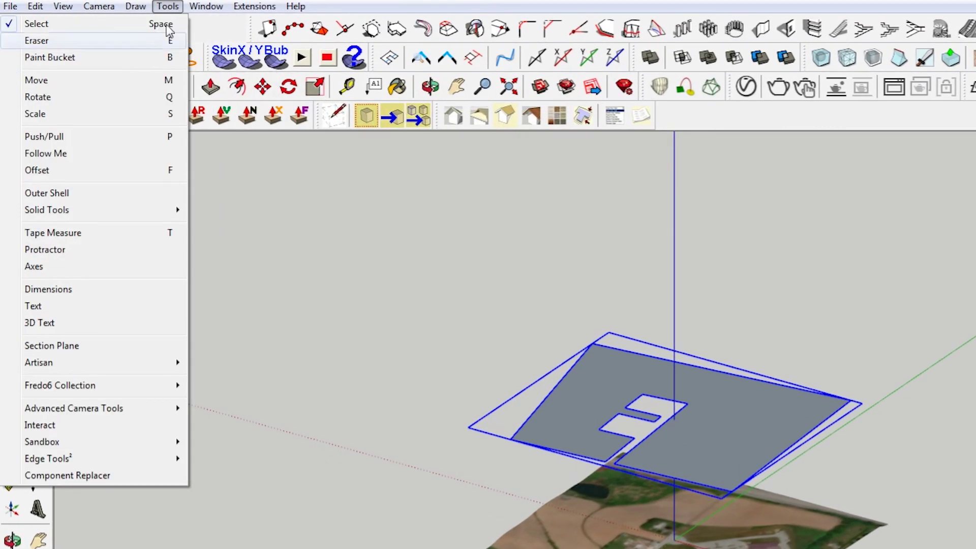
{"action": "mouse_move", "coordinate": [112, 447]}
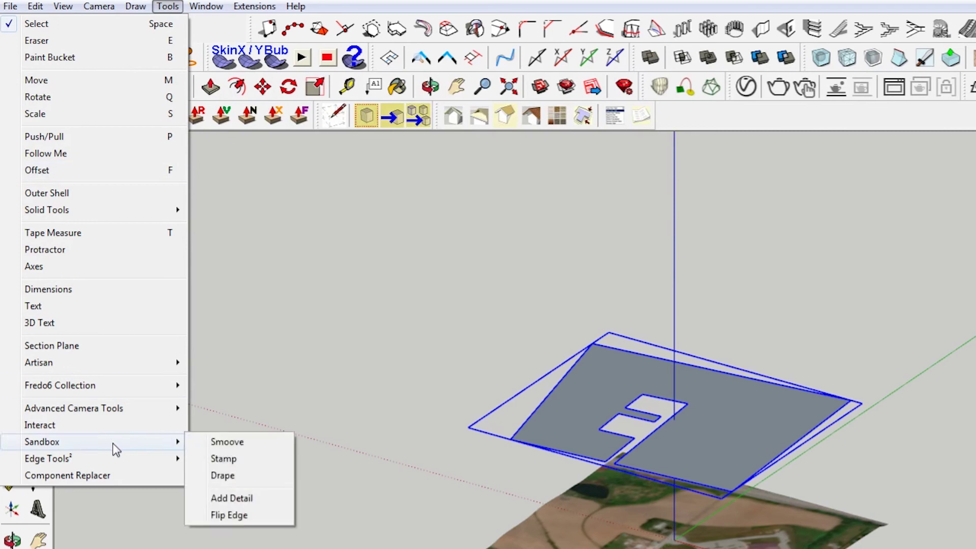
{"action": "left_click", "coordinate": [257, 475]}
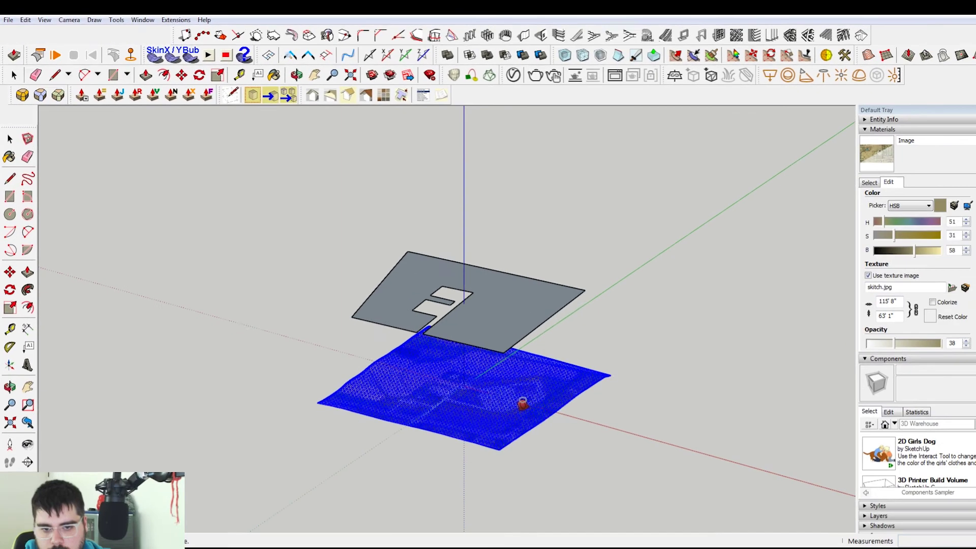
{"action": "left_click", "coordinate": [523, 402]}
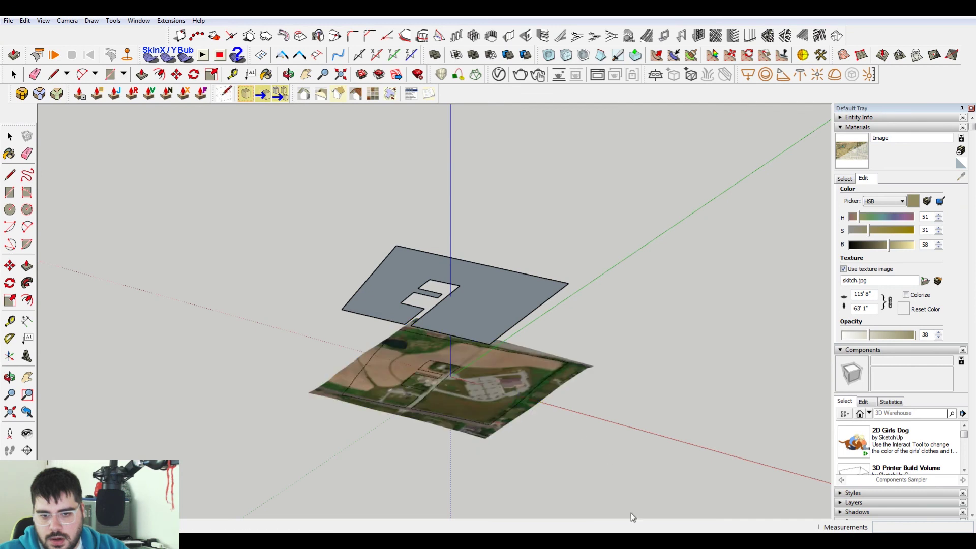
- Orbit and zoom around the terrain to inspect the draped boundary edges
{"action": "middle_click_drag", "start_coordinate": [508, 429], "coordinate": [457, 325]}
{"action": "key", "text": "space"}
{"action": "scroll", "coordinate": [192, 311], "scroll_direction": "up", "scroll_amount": 8}
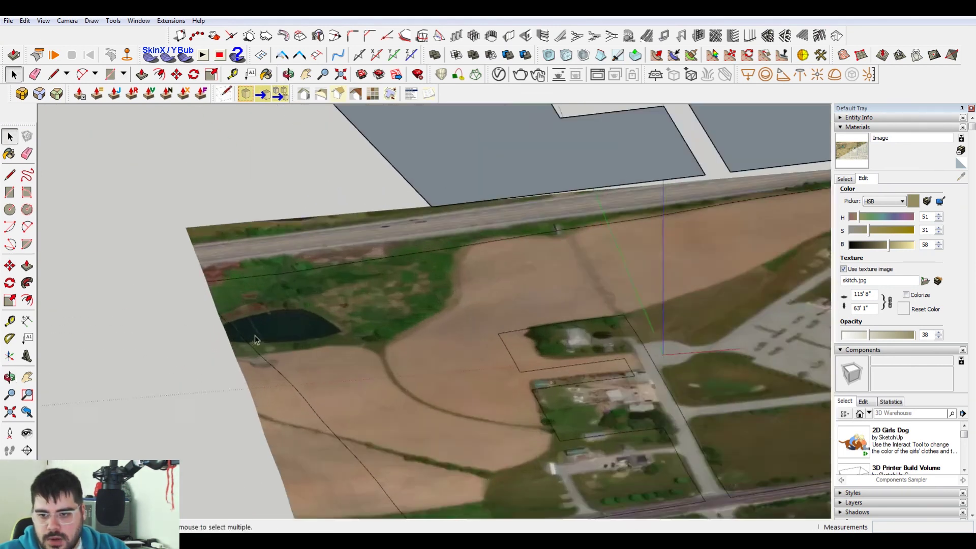
{"action": "scroll", "coordinate": [234, 287], "scroll_direction": "down", "scroll_amount": 8}
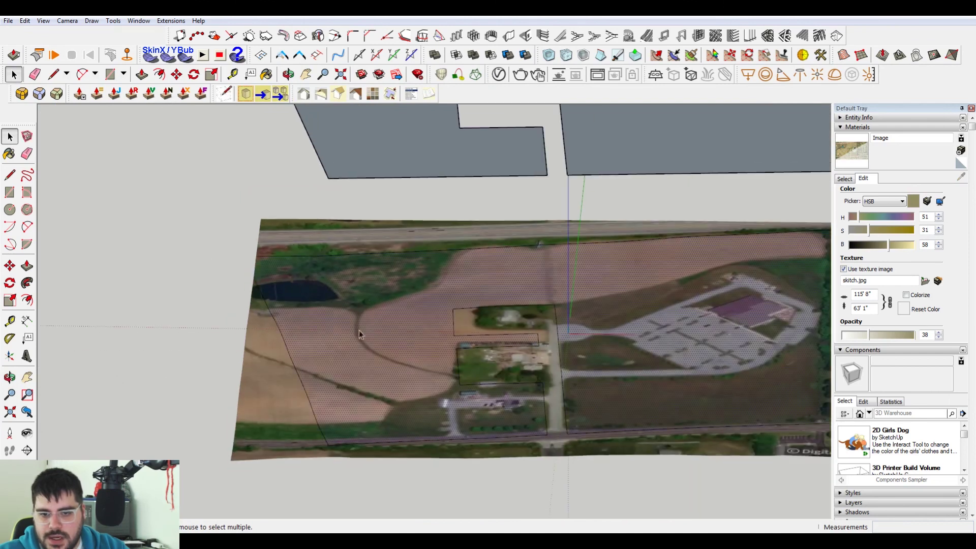
{"action": "middle_click_drag", "start_coordinate": [234, 287], "coordinate": [426, 425]}
{"action": "scroll", "coordinate": [426, 425], "scroll_direction": "up", "scroll_amount": 3}
{"action": "middle_click_drag", "start_coordinate": [425, 350], "coordinate": [275, 443]}
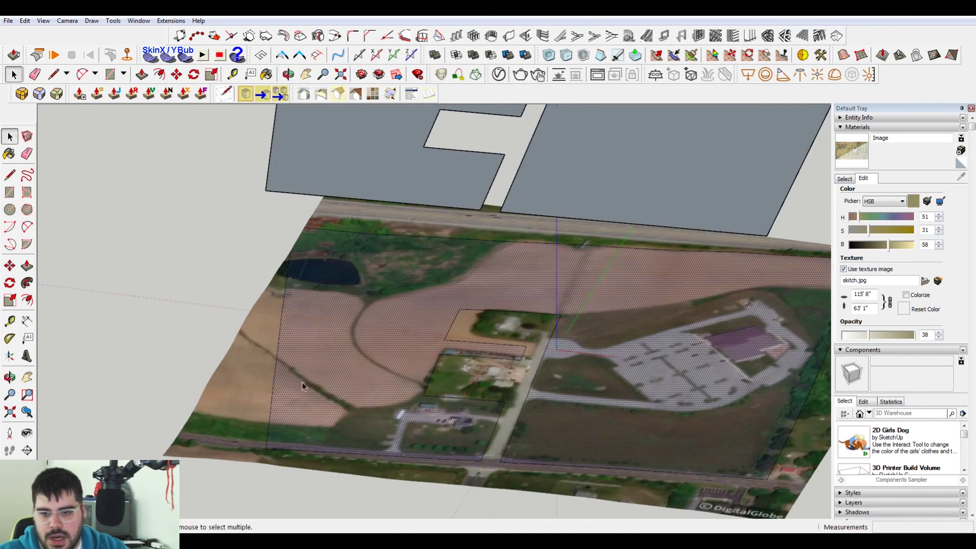
{"action": "middle_click_drag", "start_coordinate": [407, 223], "coordinate": [563, 228]}
{"action": "scroll", "coordinate": [563, 227], "scroll_direction": "down", "scroll_amount": 2}
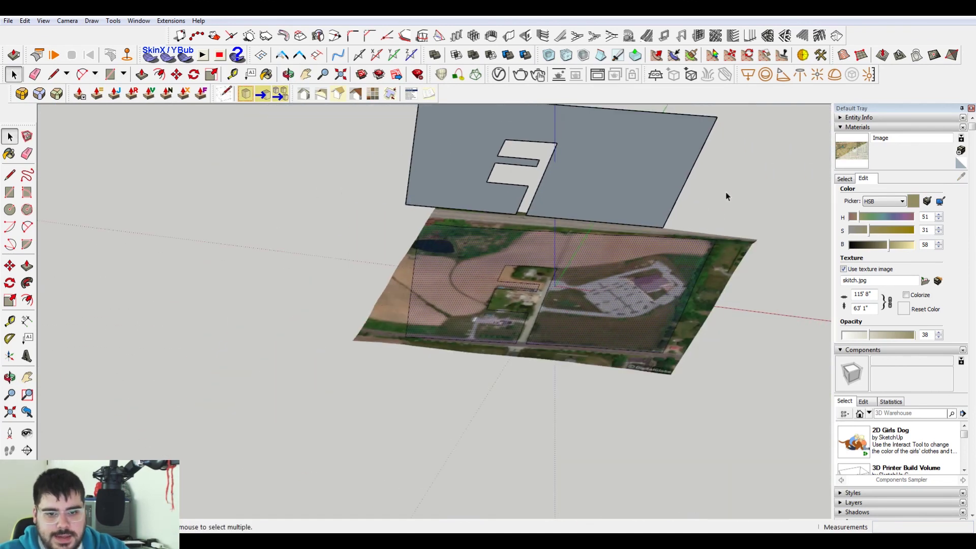
{"action": "scroll", "coordinate": [588, 250], "scroll_direction": "up", "scroll_amount": 2}
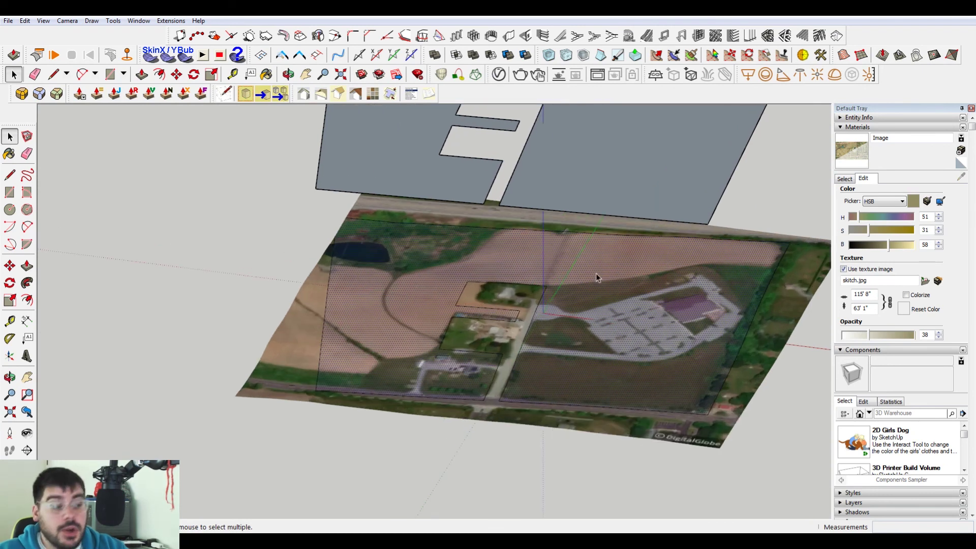